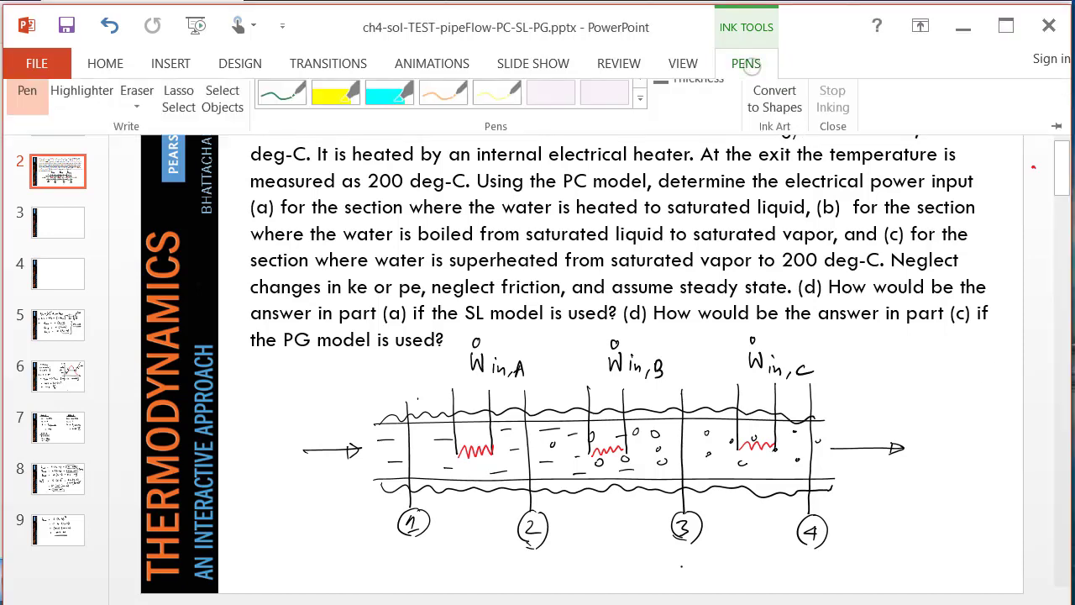
In red ink, circle "200 deg-C" in the problem statement and box the pipe sections 1–2, 2–3 and 3–4 in the sketch.
left_click(443, 103)
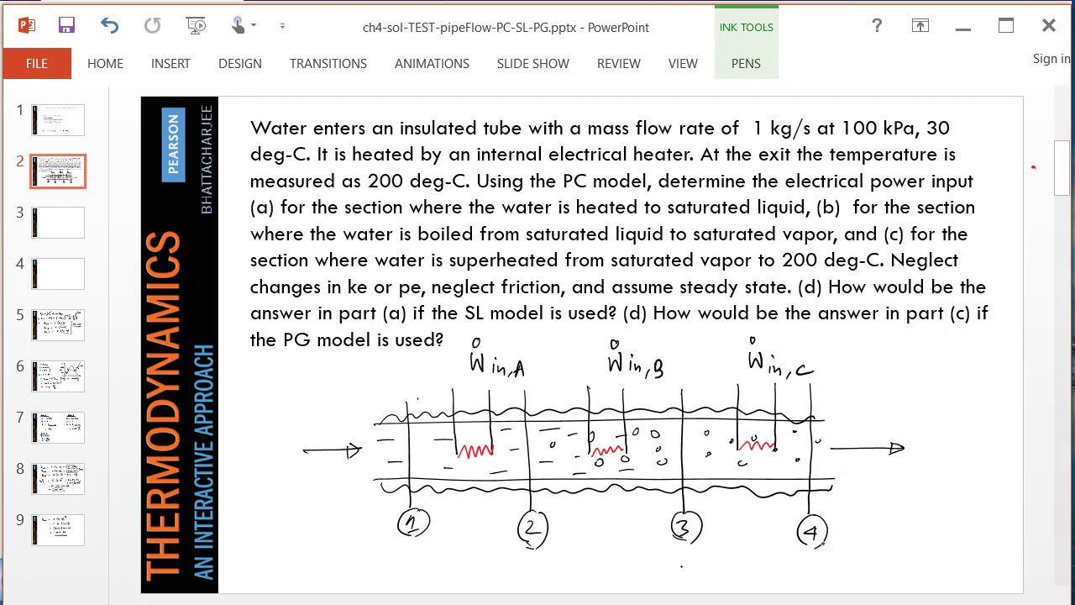
mouse_move(847, 229)
left_mouse_down()
mouse_move(844, 299)
mouse_move(874, 234)
left_mouse_up()
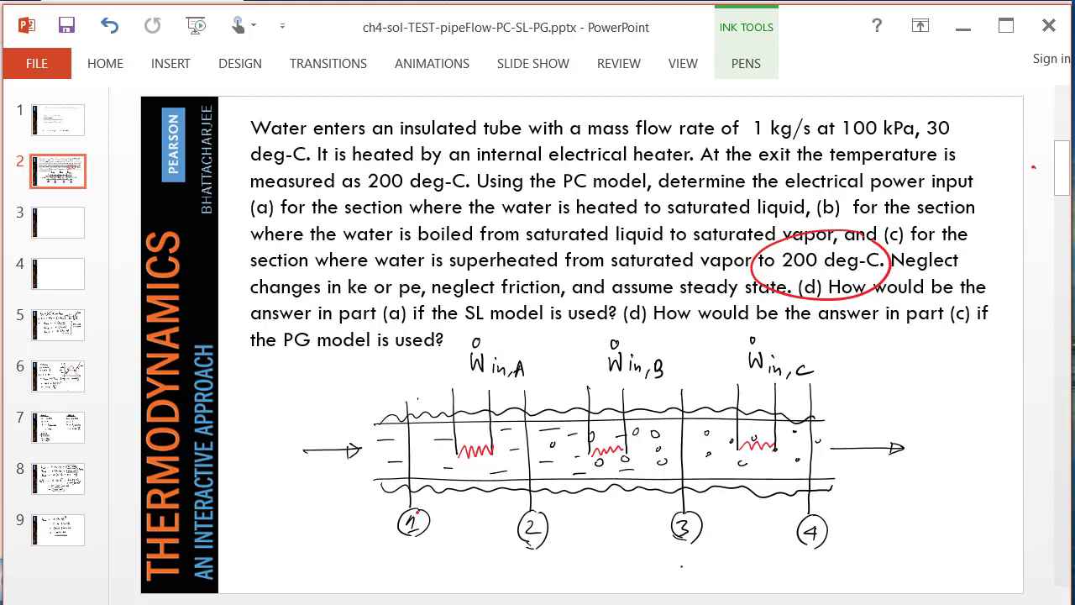
left_click_drag(399, 405, 401, 515)
mouse_move(400, 403)
left_mouse_down()
mouse_move(444, 401)
mouse_move(540, 433)
mouse_move(538, 509)
left_mouse_up()
left_click_drag(404, 497, 556, 495)
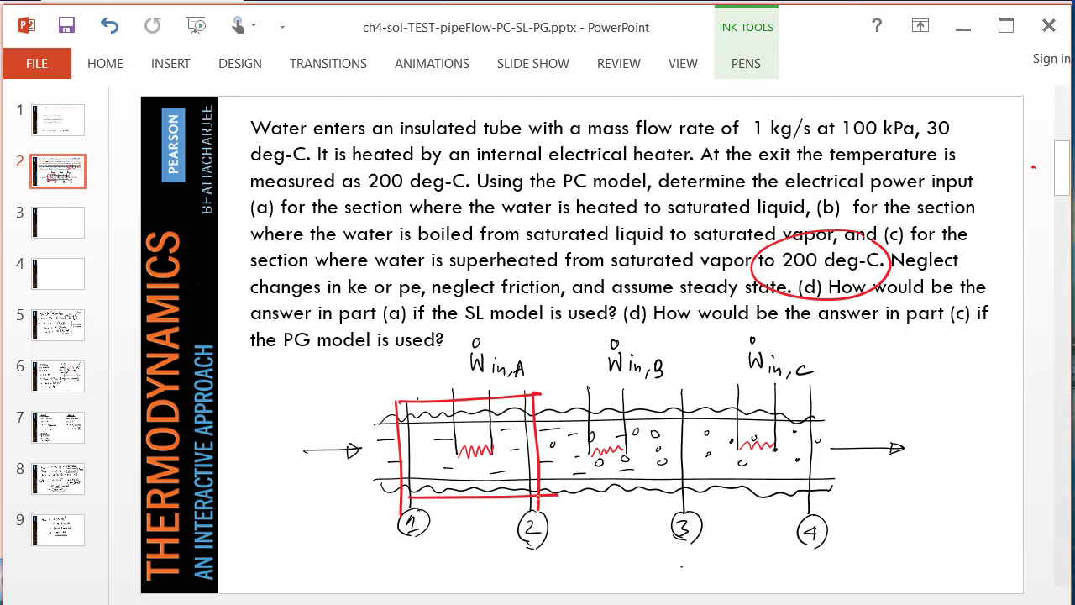
mouse_move(543, 395)
left_mouse_down()
mouse_move(679, 394)
mouse_move(688, 497)
left_mouse_up()
left_click_drag(538, 496, 683, 494)
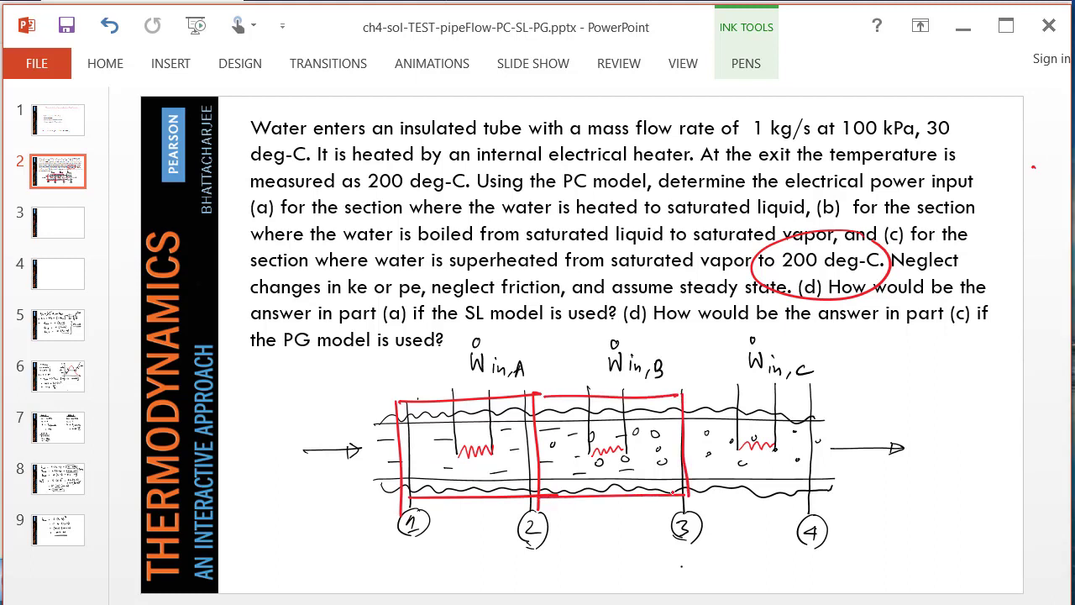
mouse_move(682, 395)
left_mouse_down()
mouse_move(817, 394)
mouse_move(823, 507)
mouse_move(683, 497)
left_mouse_up()
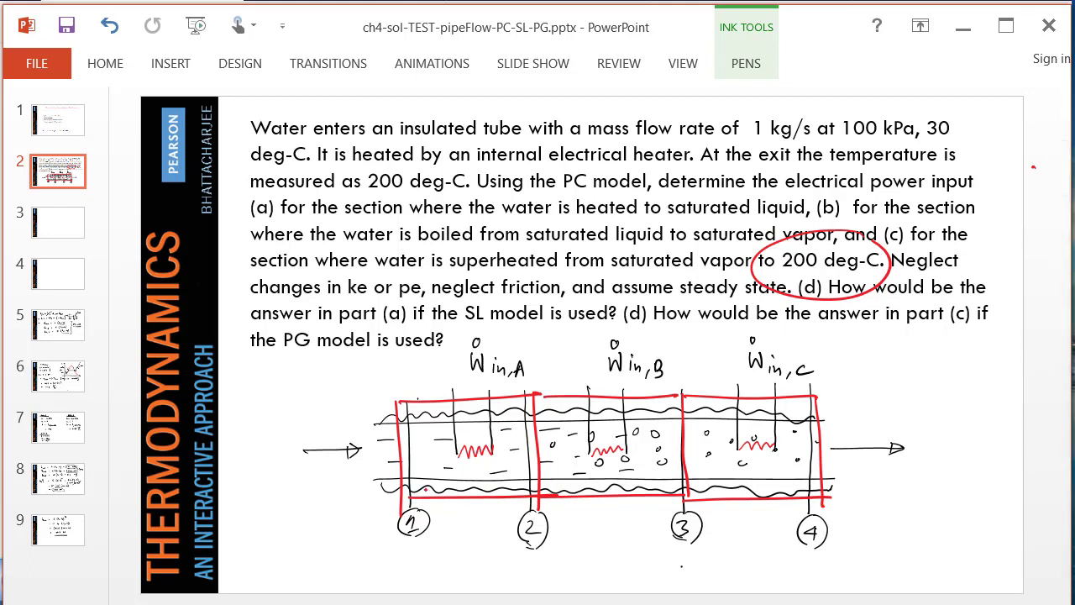
Circle "SL model" and "PG model" in the problem statement and the heater section between states 3 and 4 in red ink.
mouse_move(502, 282)
left_mouse_down()
mouse_move(418, 299)
mouse_move(544, 348)
mouse_move(513, 292)
left_mouse_up()
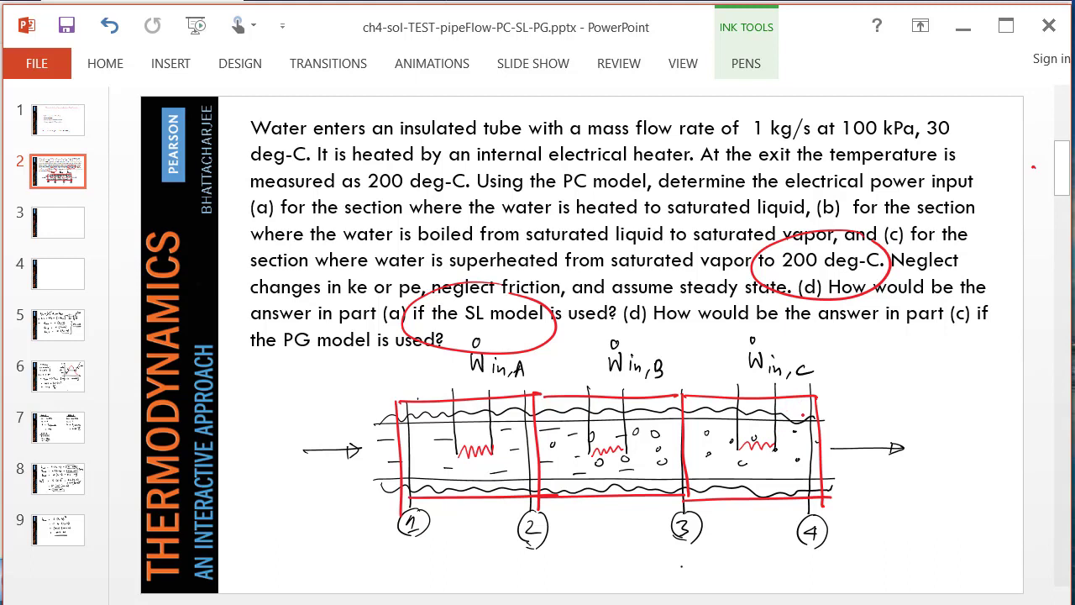
mouse_move(807, 392)
left_mouse_down()
mouse_move(699, 435)
mouse_move(817, 413)
mouse_move(775, 382)
left_mouse_up()
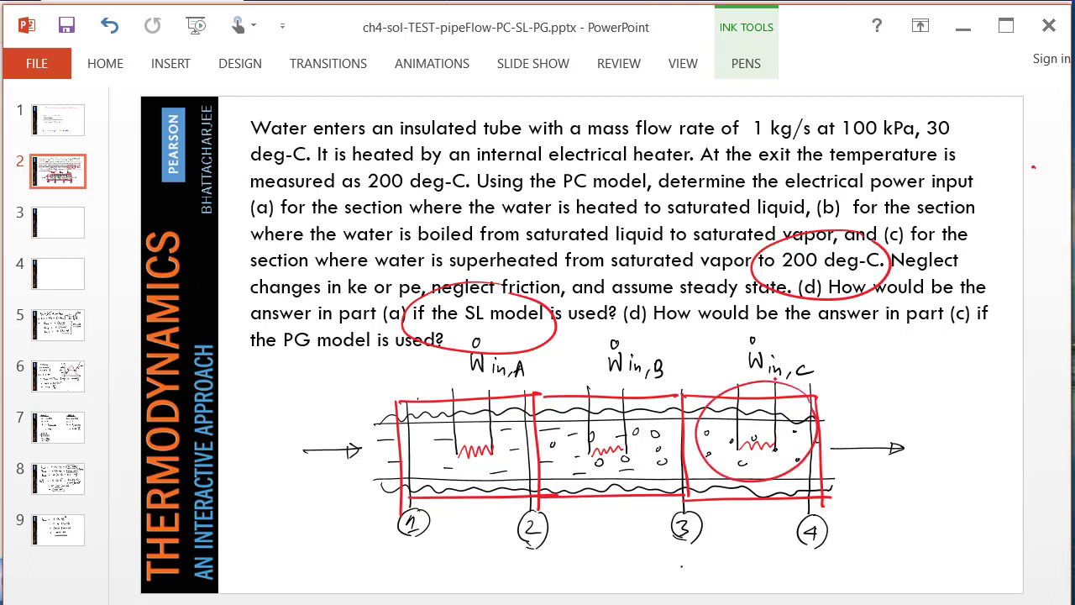
mouse_move(278, 323)
left_mouse_down()
mouse_move(385, 353)
mouse_move(271, 326)
left_mouse_up()
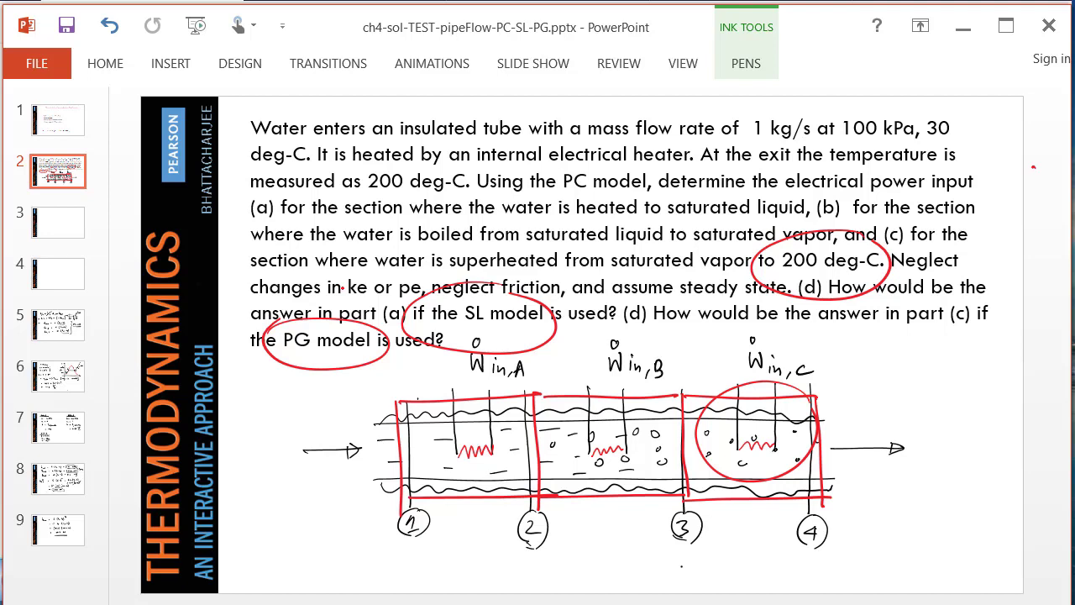
Go back to the title slide and highlight the chapter number 4 in its heading.
key("Page_Up")
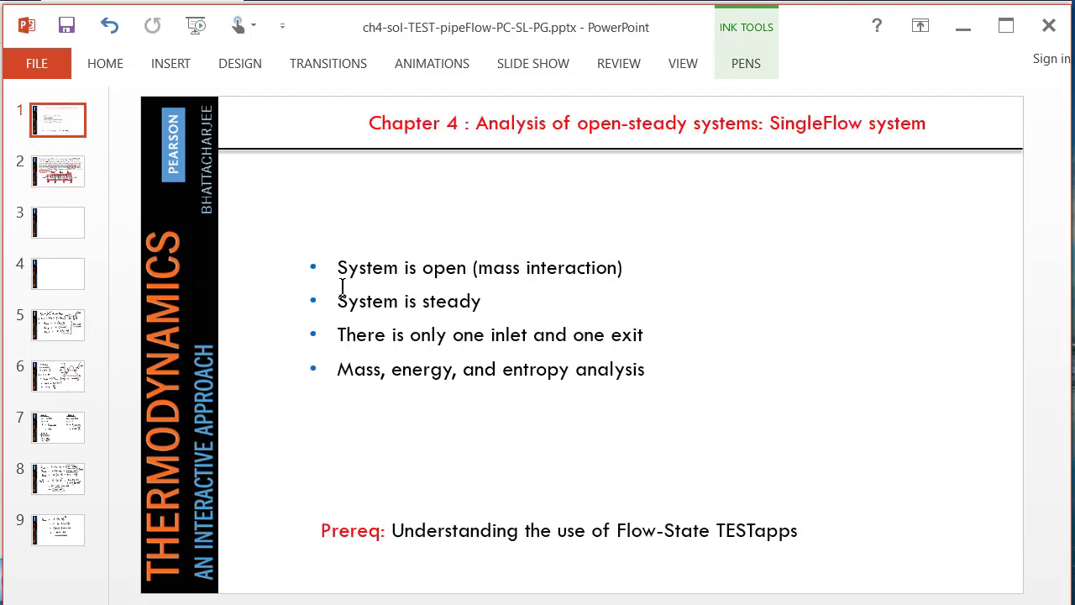
double_click(447, 124)
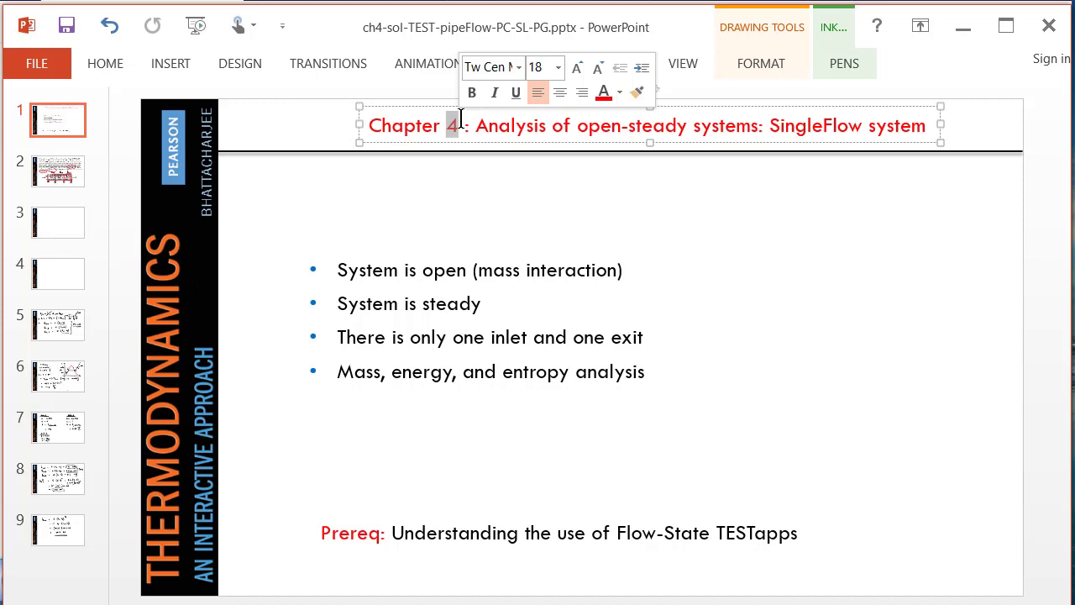
Switch to the browser with thermofluids.net and open the TESTapps map.
key("alt+Tab")
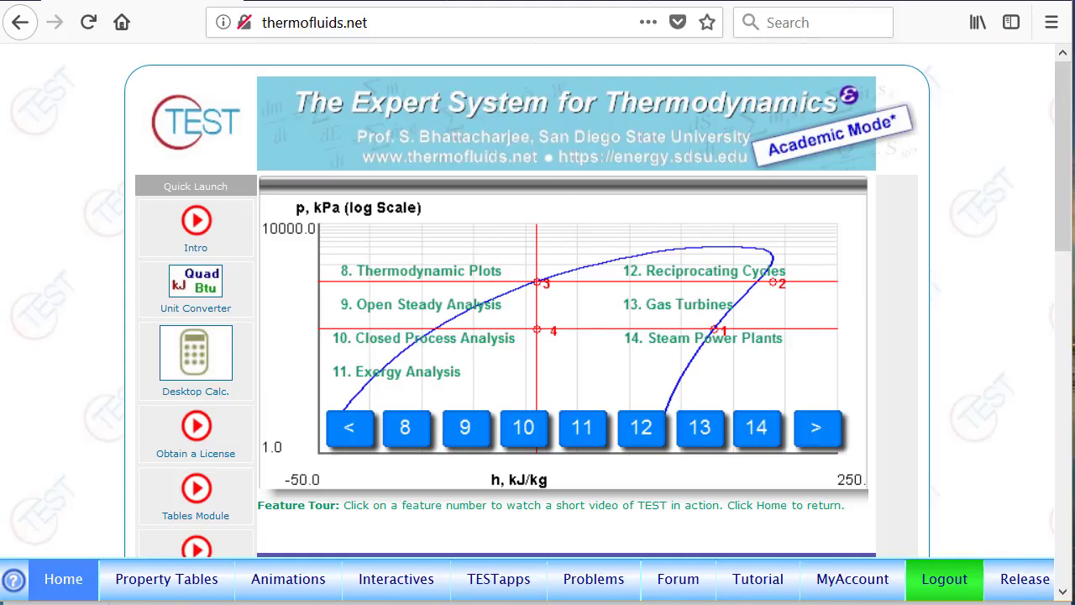
left_click(498, 588)
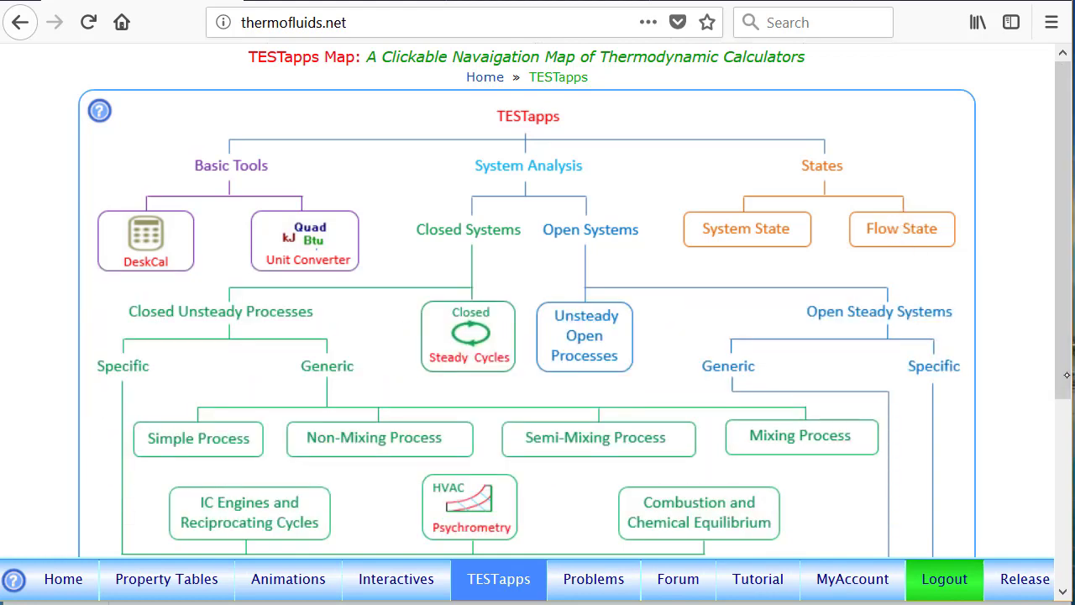
scroll(1067, 400, "down", 1)
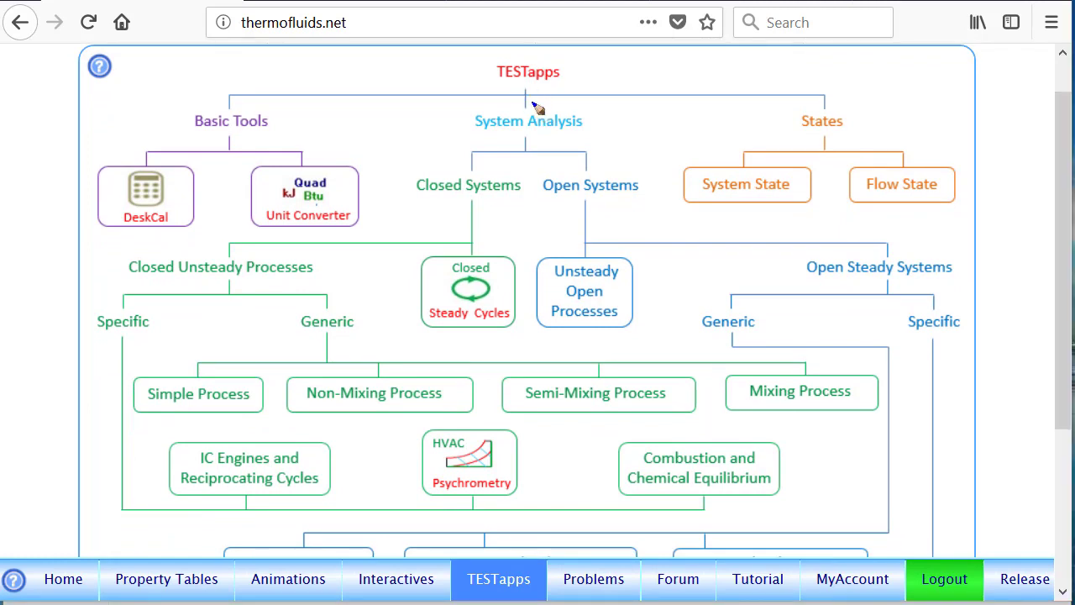
Temporarily circle System Analysis, Open Systems, Open Steady Systems and its Generic branch on the map, and clear the markings.
mouse_move(538, 112)
left_mouse_down()
mouse_move(480, 136)
mouse_move(527, 104)
left_mouse_up()
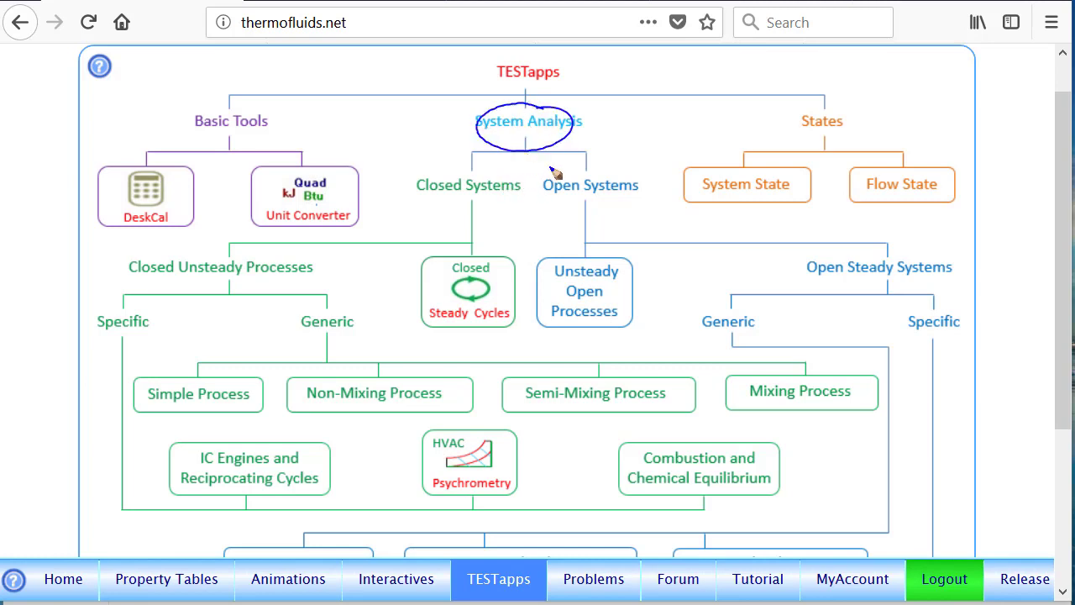
left_click_drag(592, 164, 602, 175)
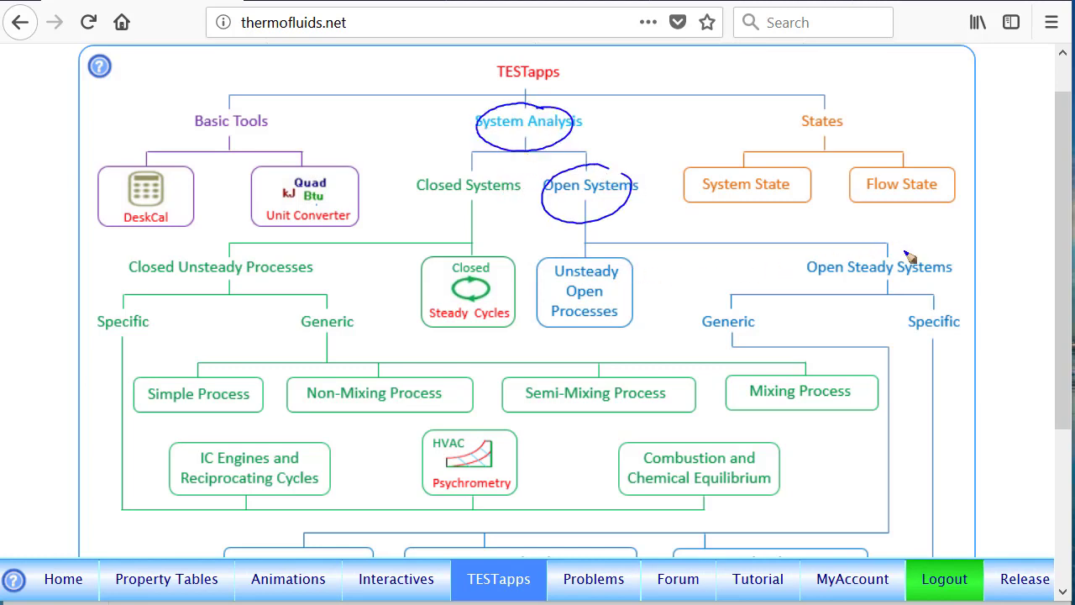
left_click_drag(892, 249, 906, 264)
left_click_drag(748, 312, 751, 316)
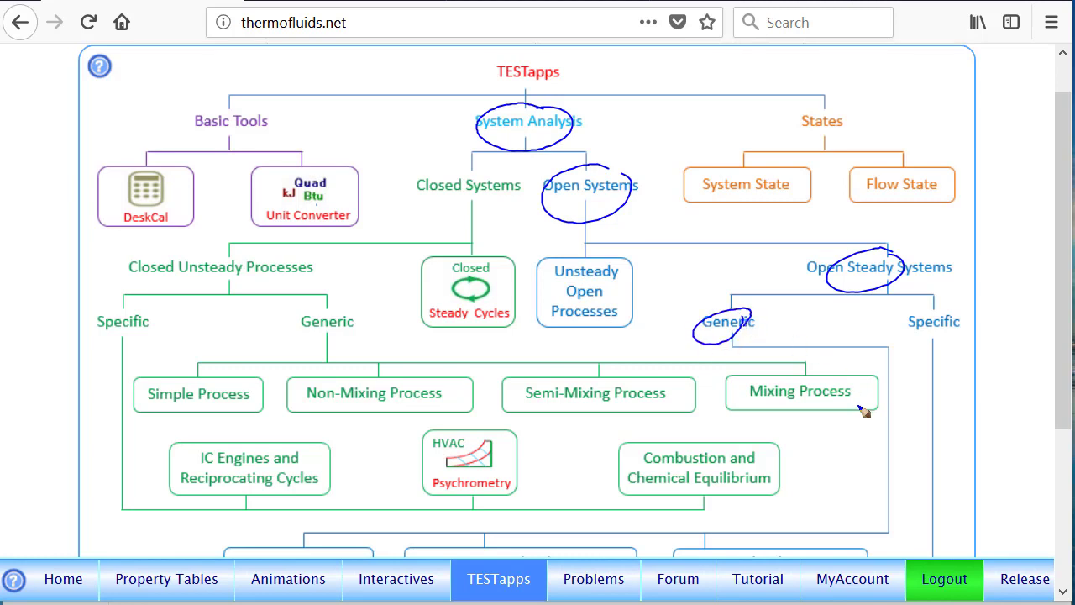
key("Escape")
Open the HTML5 PC TESTapp for generic open-steady single-flow systems with the phase-change model.
scroll(1048, 259, "down", 3)
left_click(299, 454)
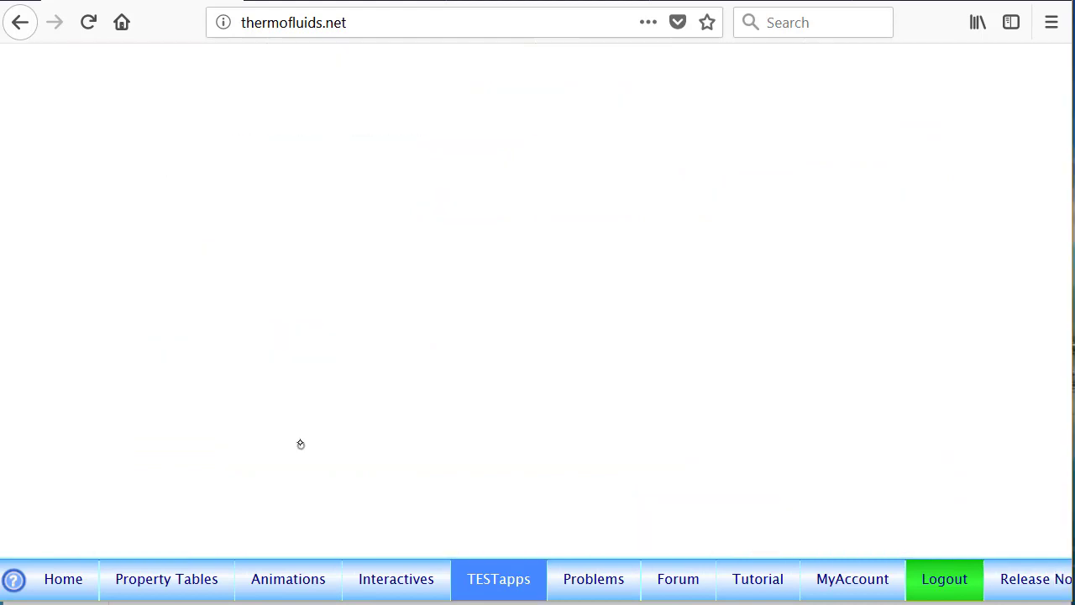
left_click(728, 256)
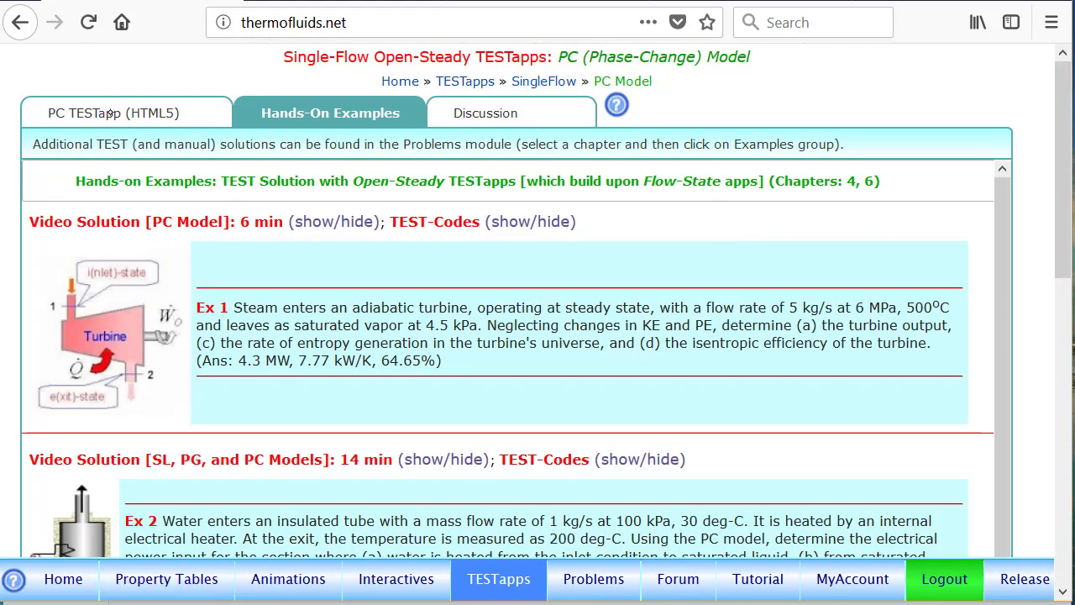
left_click(111, 119)
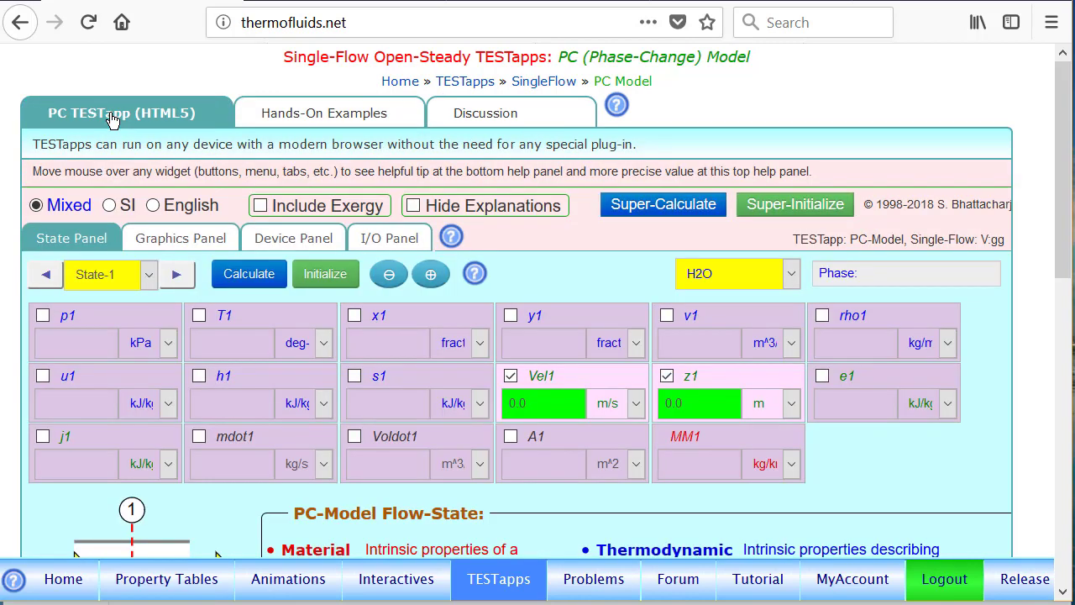
Define State-1 with p1 of 100 kPa, T1 of 30 deg-C and mdot1 of 1 kg/s, and calculate it.
left_click(91, 327)
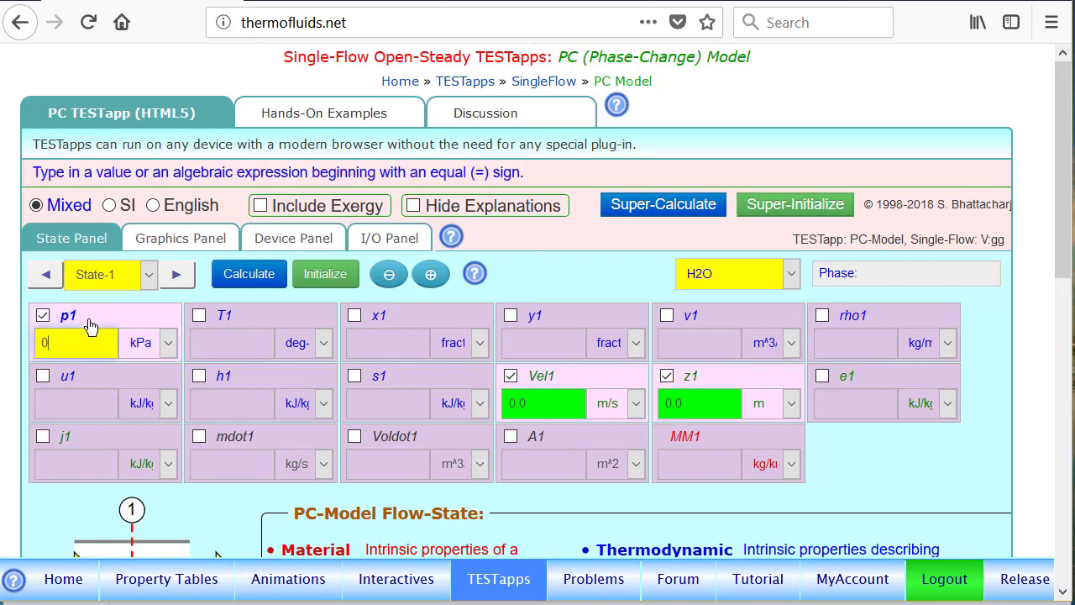
type("100")
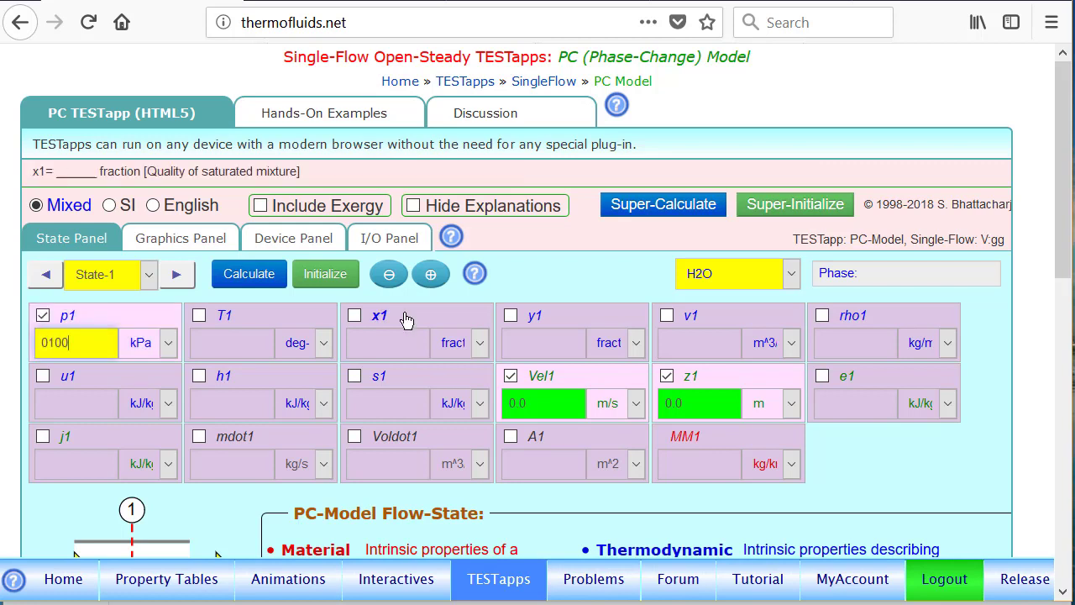
left_click(245, 314)
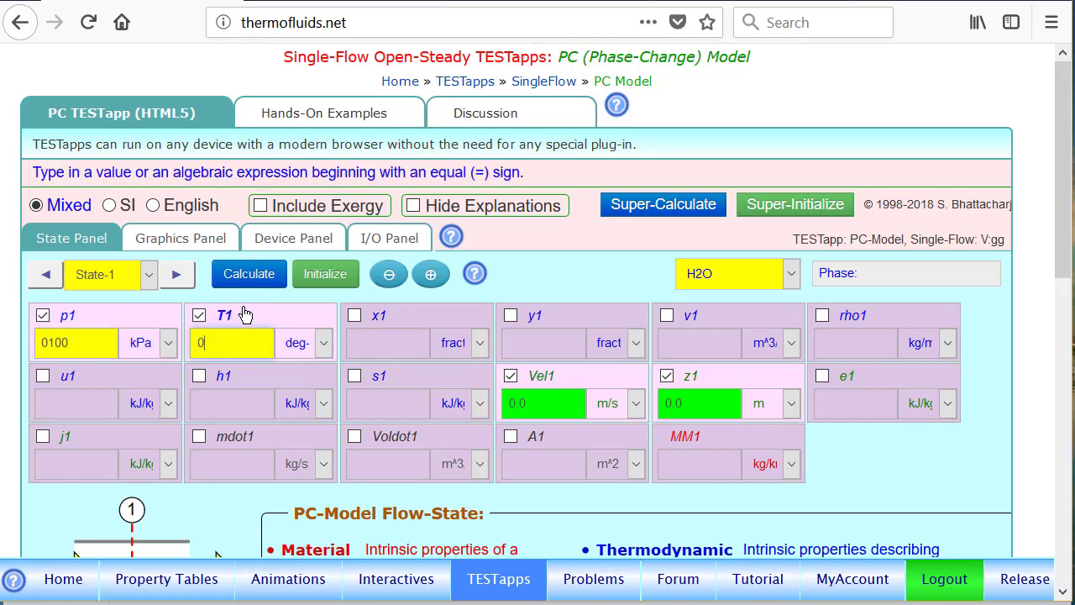
type("30")
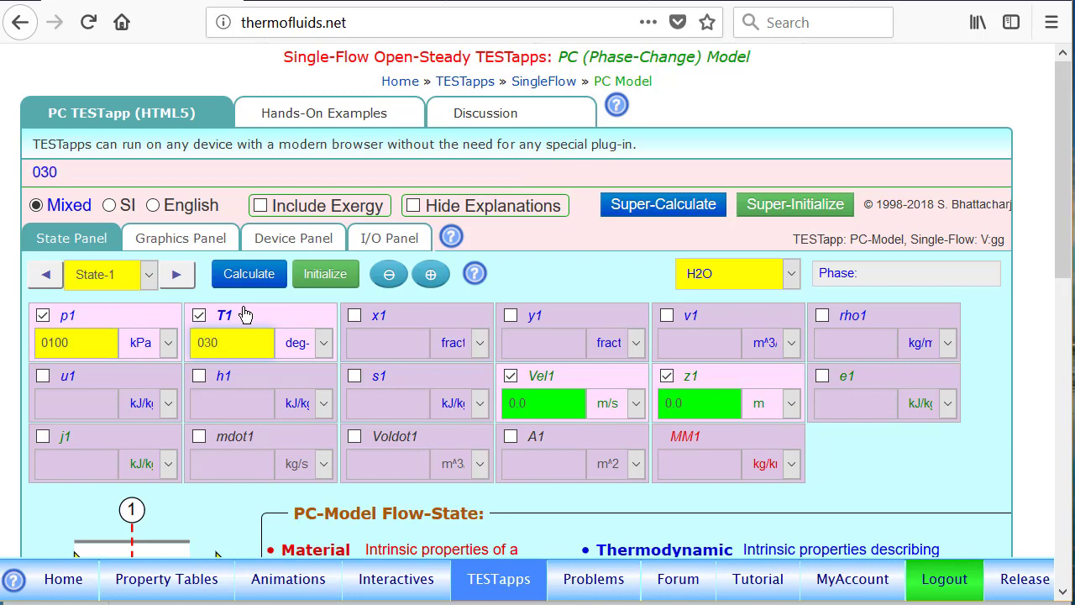
left_click(252, 438)
type("1")
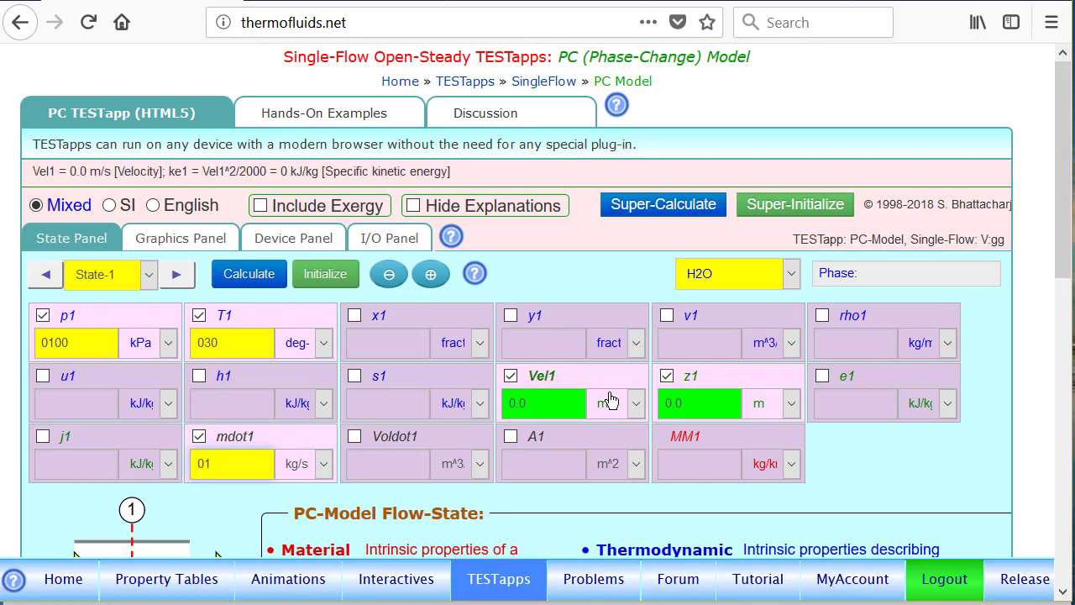
left_click(255, 274)
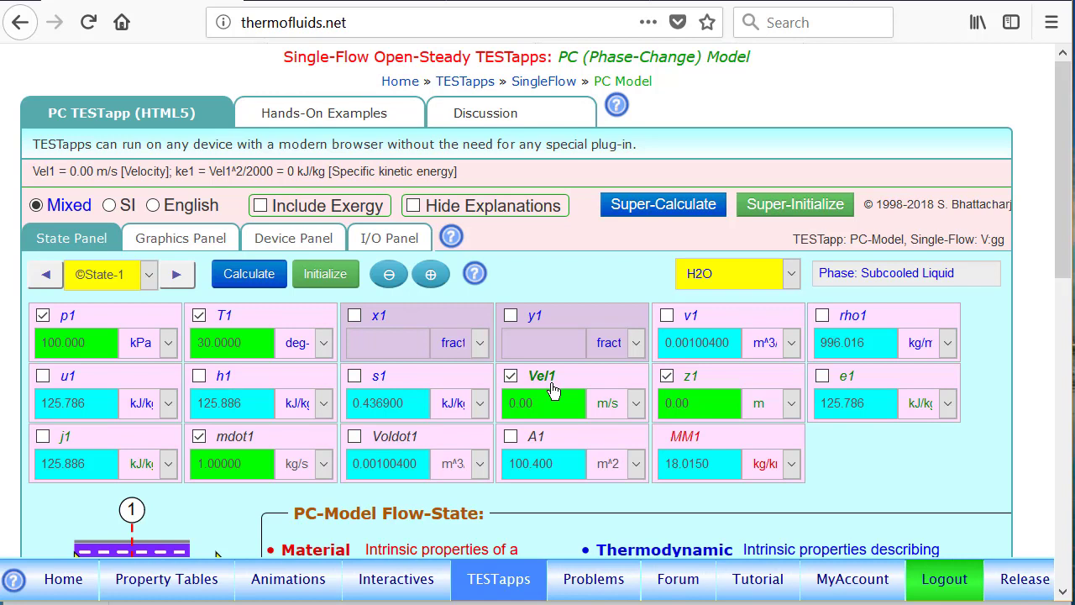
Define State-2 with p2 as =p1, mdot2 as =mdot1 and quality x2 of 0, and calculate it.
left_click(176, 277)
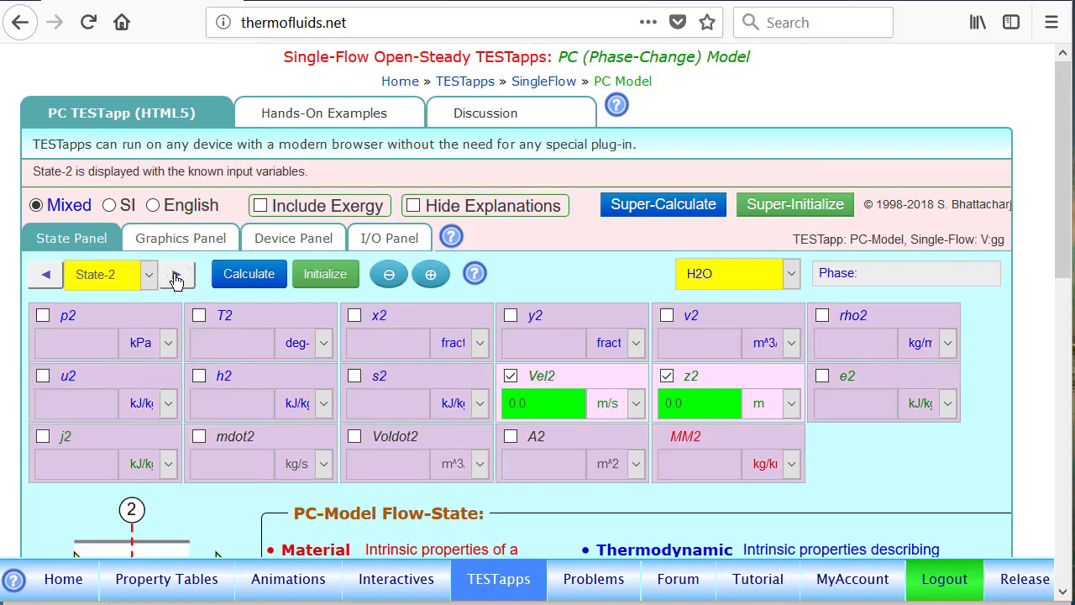
left_click(81, 315)
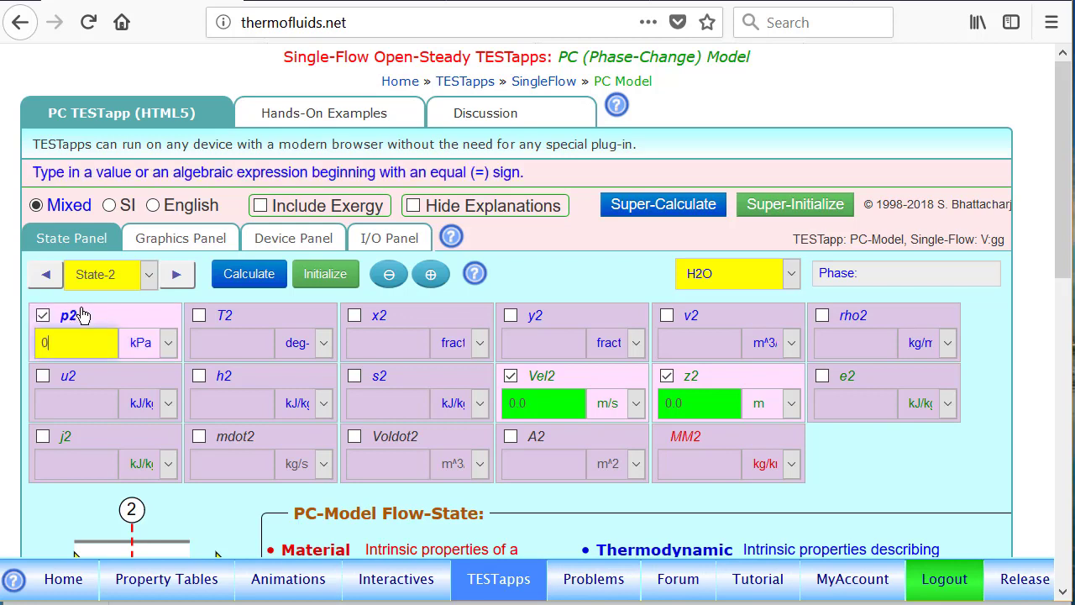
key("BackSpace")
type("=p1")
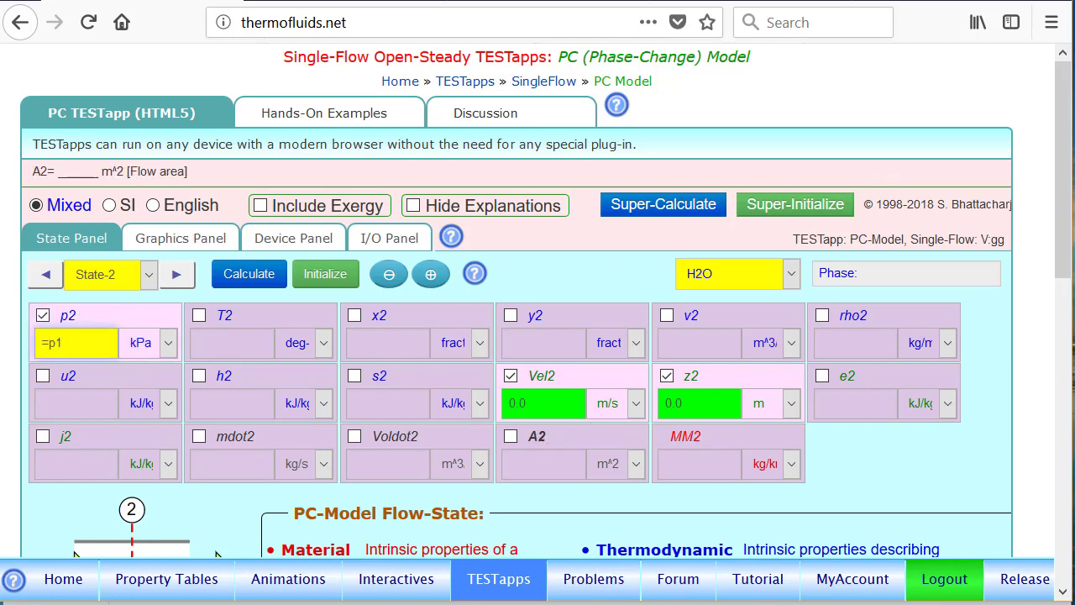
left_click(259, 439)
mouse_move(259, 439)
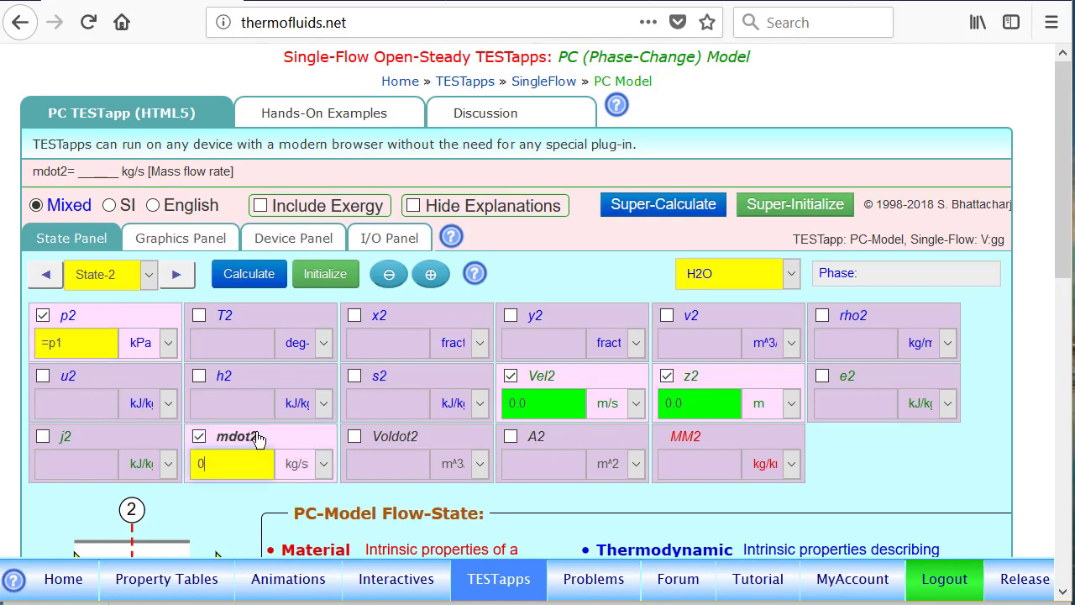
type("=mdo")
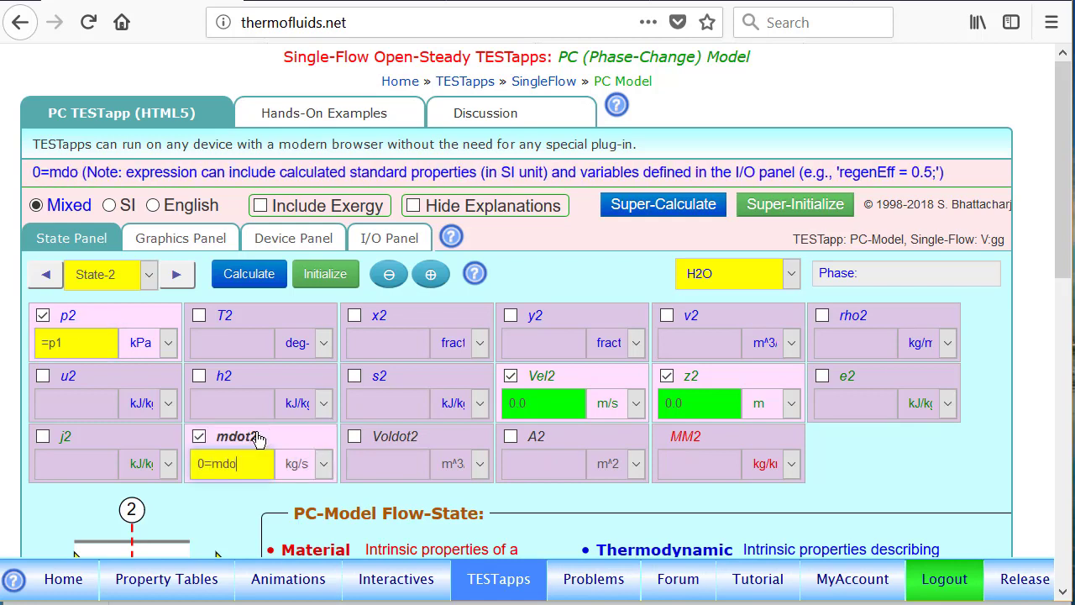
type("t1")
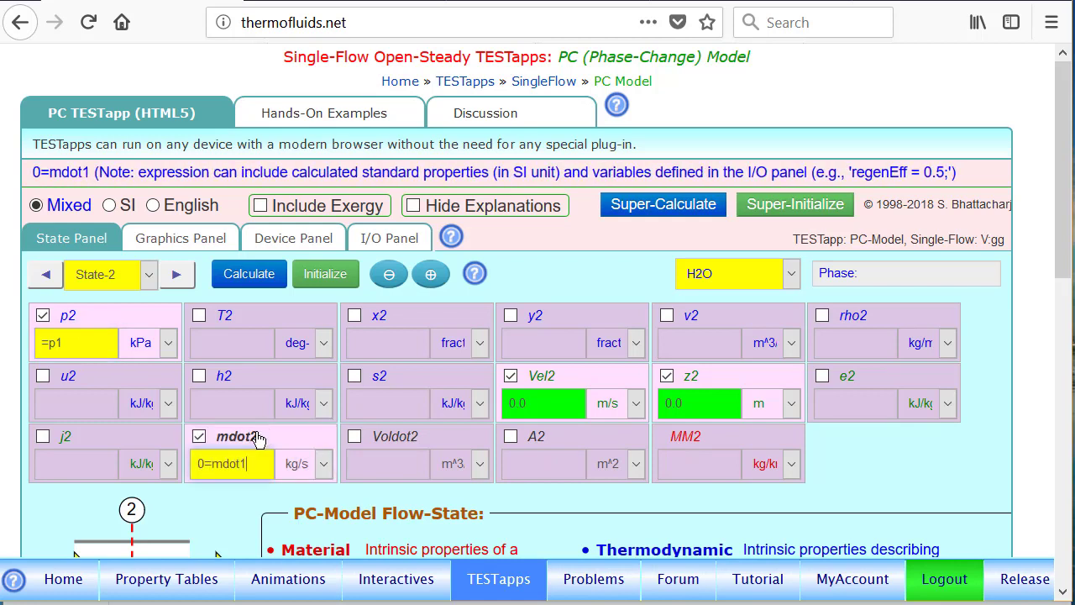
left_click(406, 324)
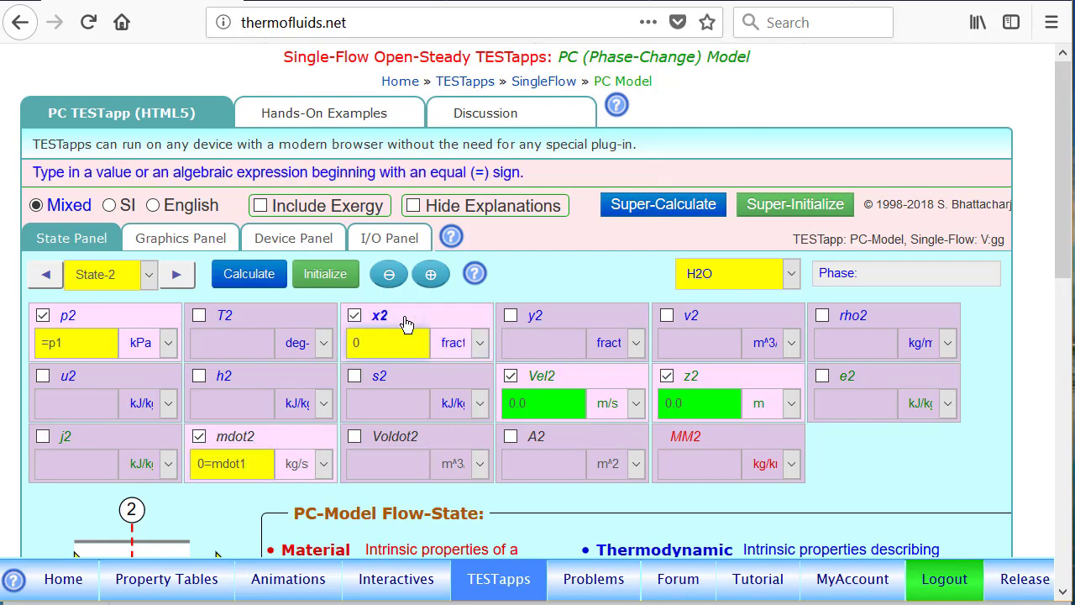
key("Return")
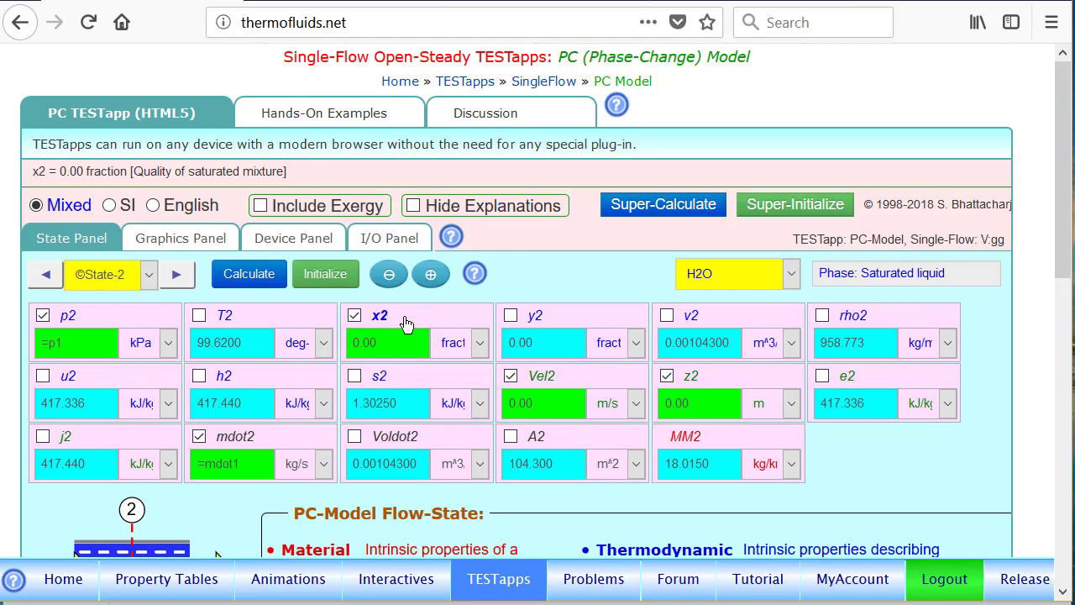
Open the device analysis and assign State-1 as the inlet state of Device-1.
left_click(306, 242)
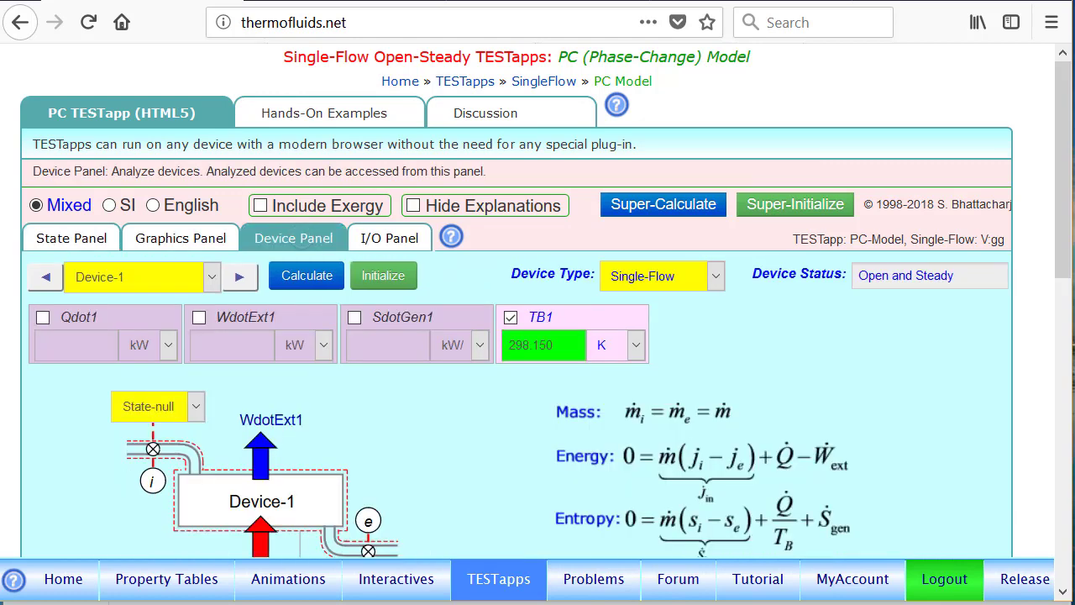
left_click(168, 412)
left_click(144, 480)
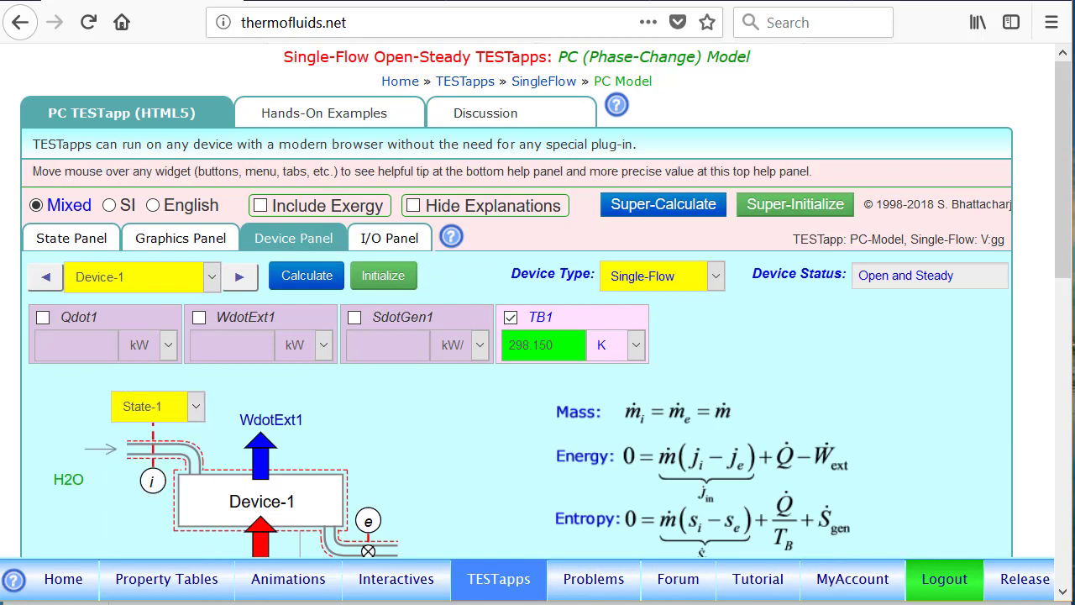
Assign State-2 as the exit state of Device-1, set Qdot1 to 0 kW and calculate the device.
scroll(1063, 278, "down", 1)
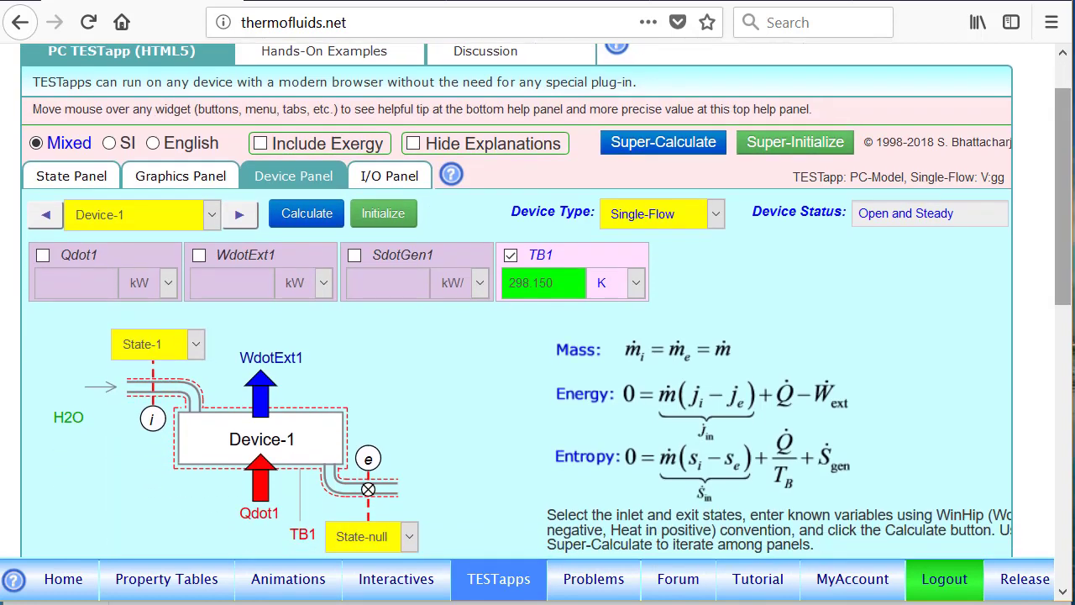
left_click(407, 538)
left_click(362, 500)
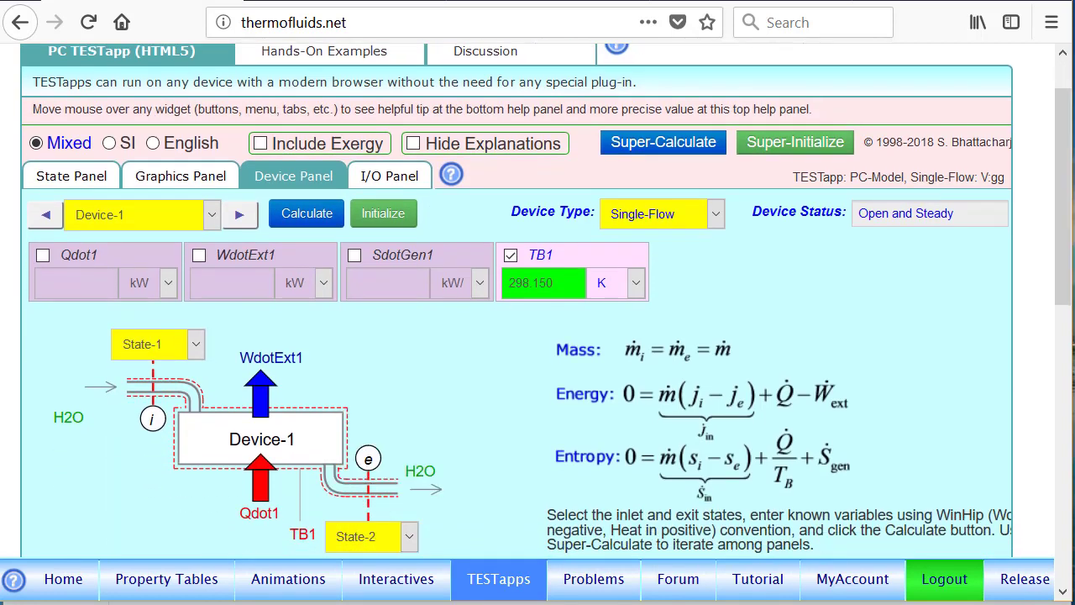
left_click(87, 259)
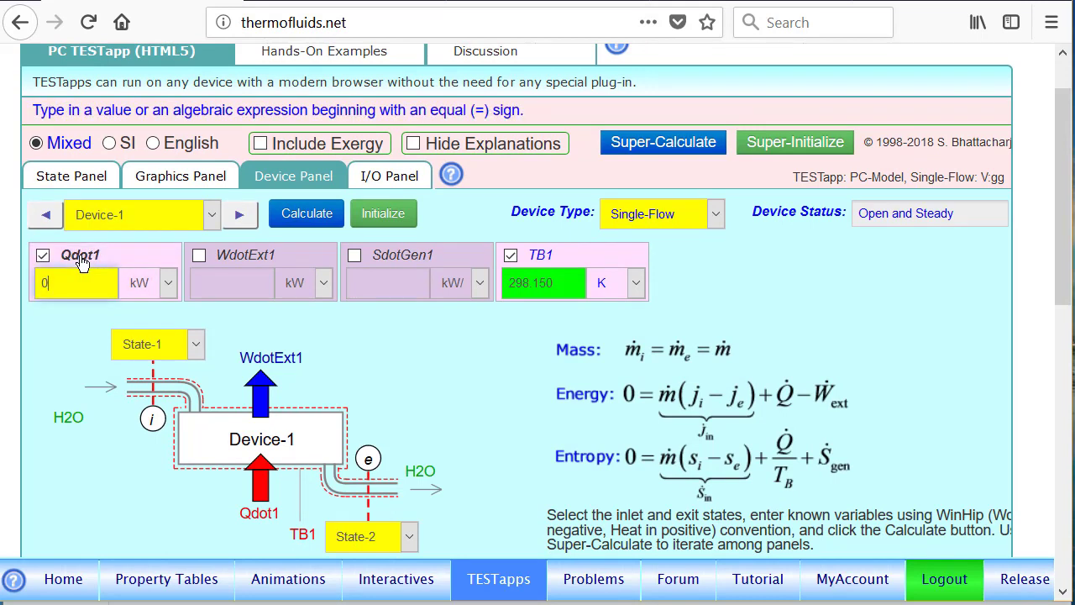
left_click(306, 212)
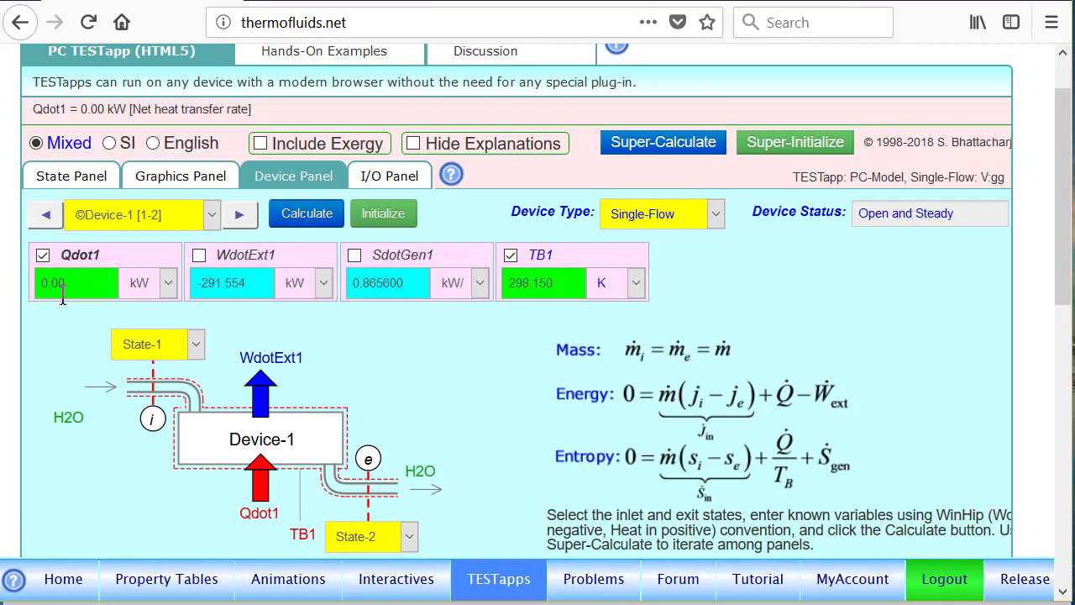
mouse_move(225, 265)
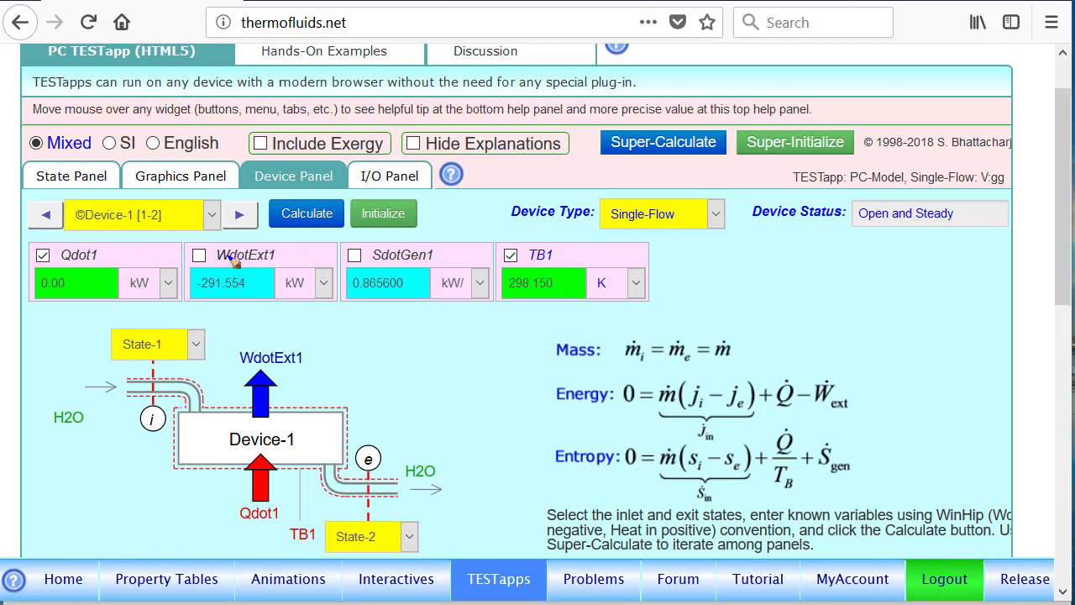
mouse_move(228, 259)
left_mouse_down()
mouse_move(215, 330)
mouse_move(170, 270)
left_mouse_up()
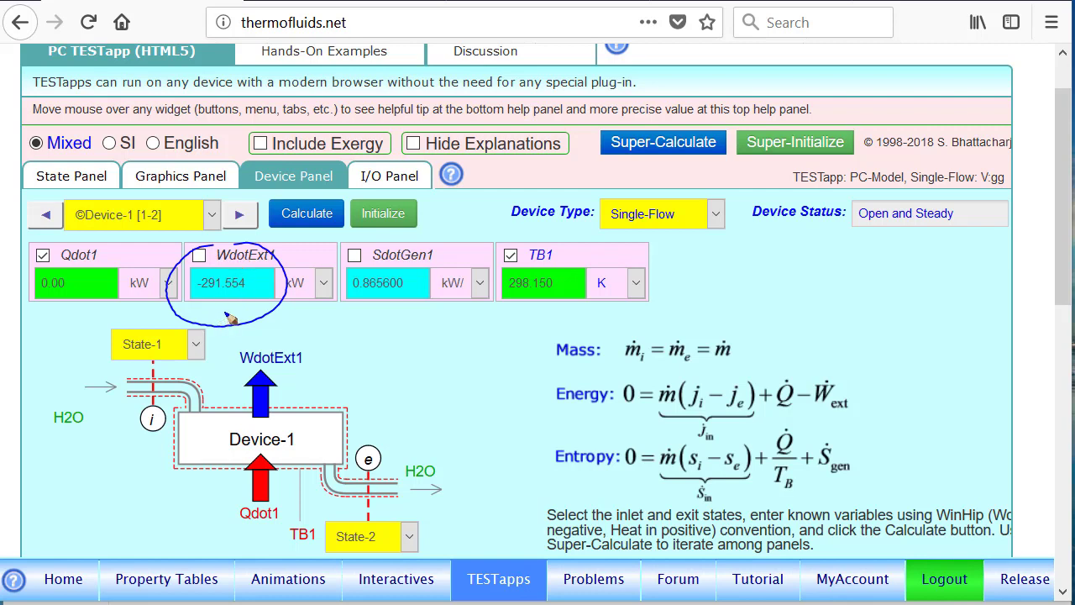
key("Escape")
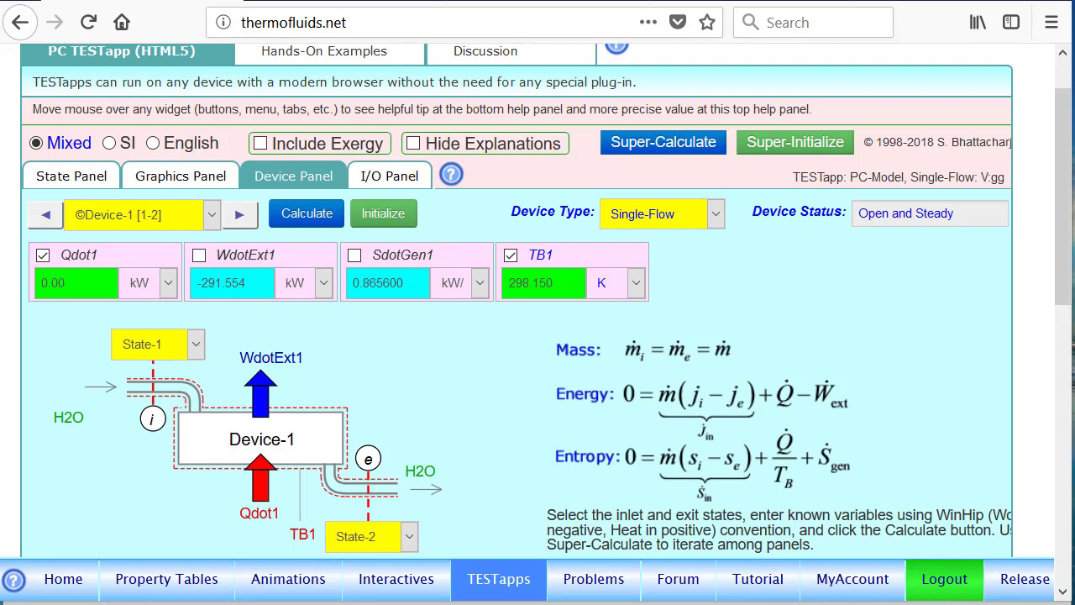
Define State-3 from State-2's inputs, with p3 as =p1, mdot3 as =mdot1 and quality x3 of 1, and calculate it.
left_click(70, 178)
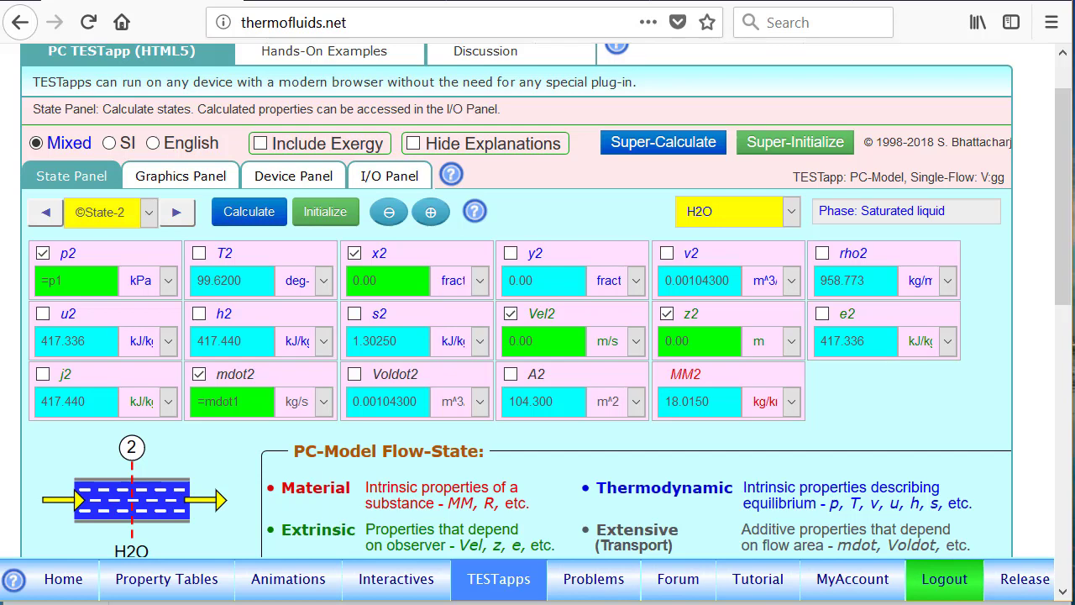
left_click(177, 211)
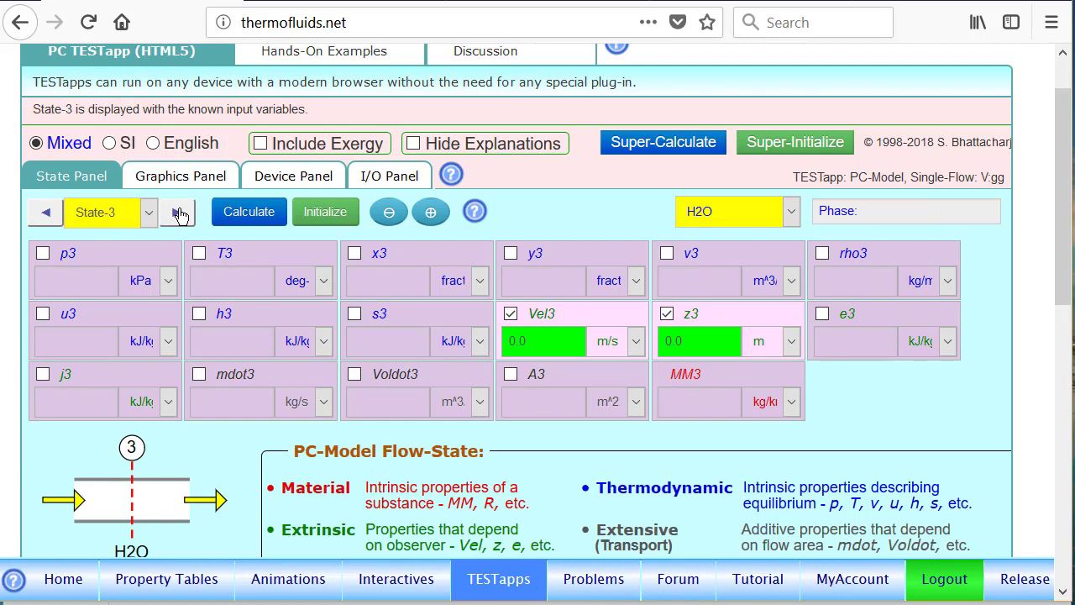
left_click(46, 214)
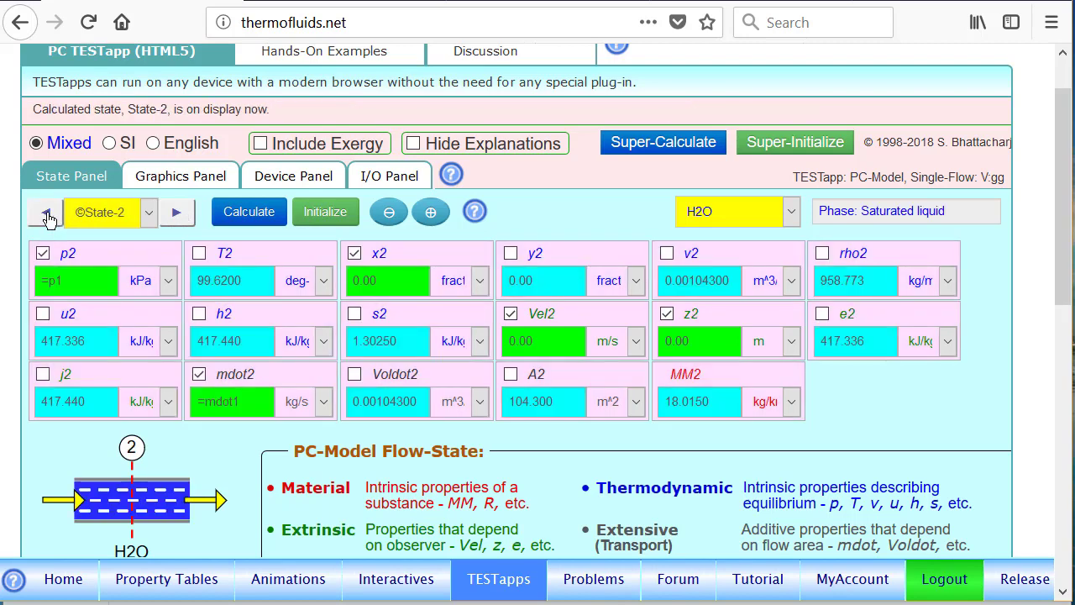
left_click(431, 216)
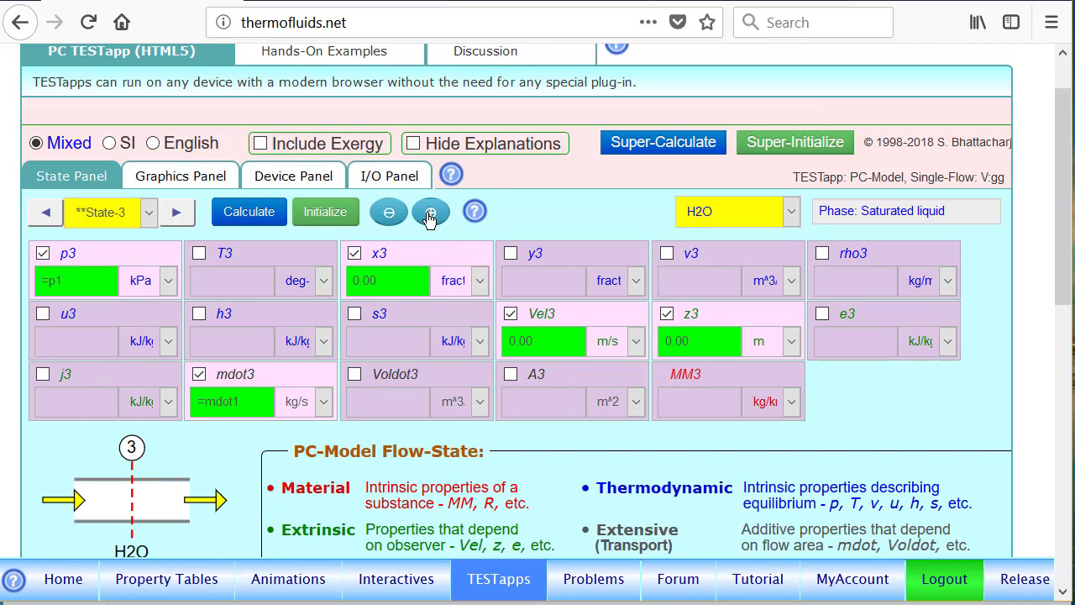
left_click(403, 256)
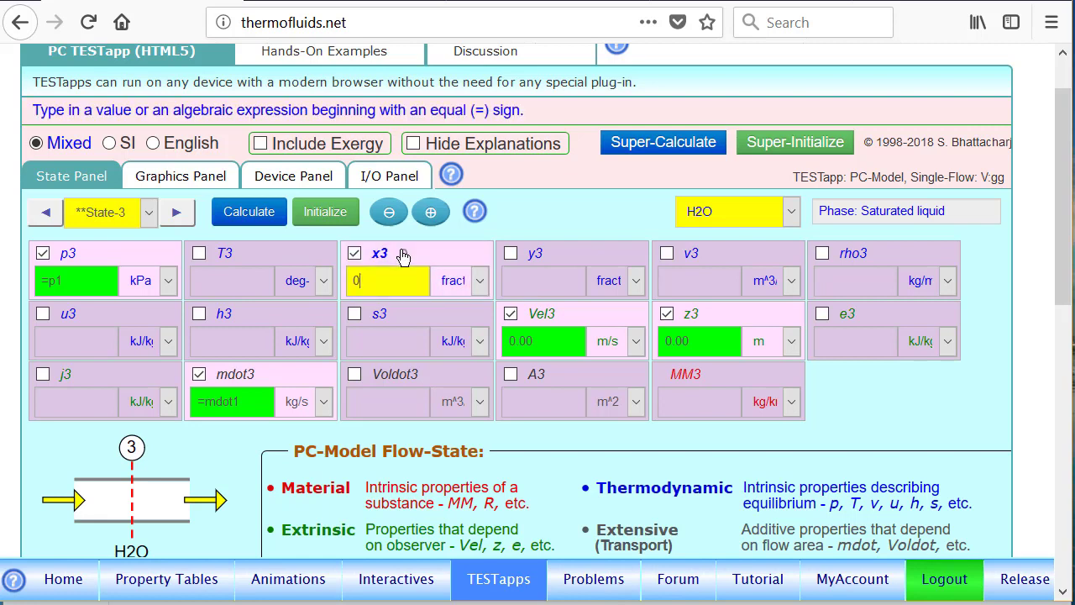
key("BackSpace")
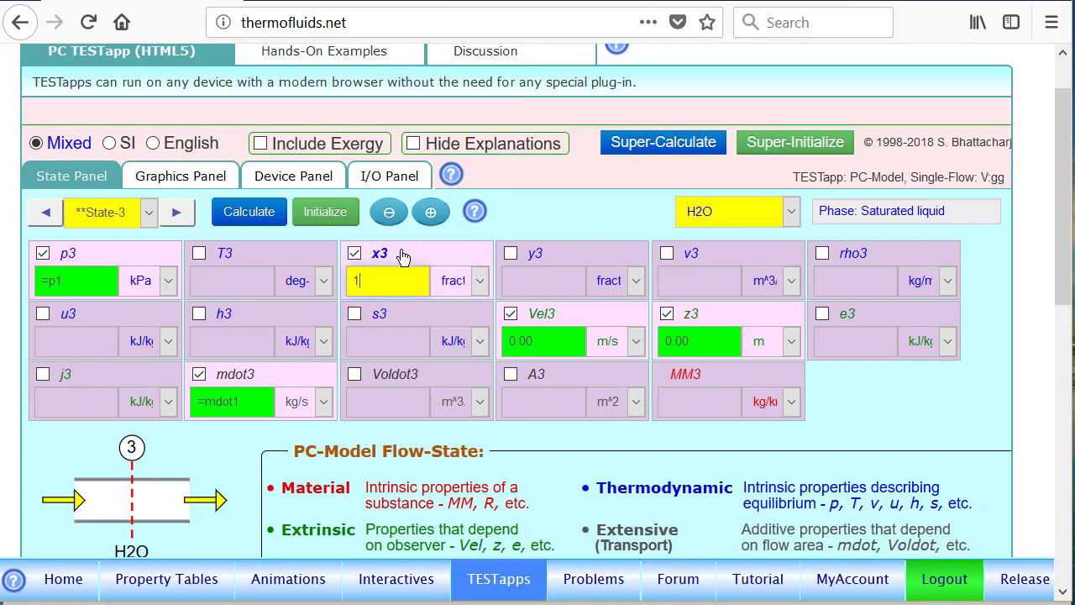
type("1")
left_click(245, 217)
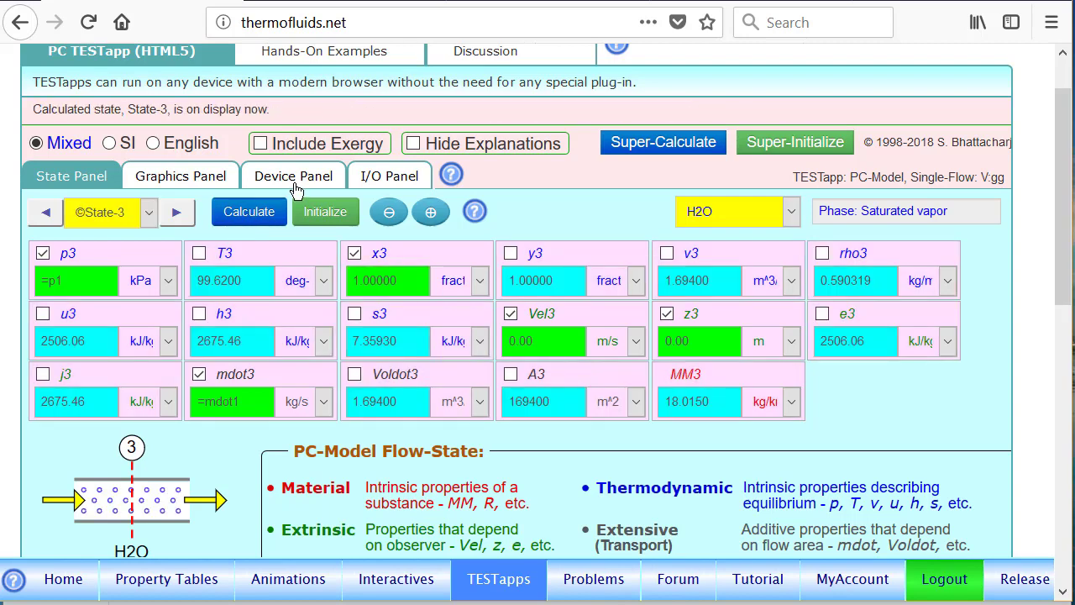
Analyze Device-2 with State-2 as inlet, State-3 as exit and Qdot2 of 0 kW, and compare its external work with Device-1.
left_click(294, 180)
left_click(229, 222)
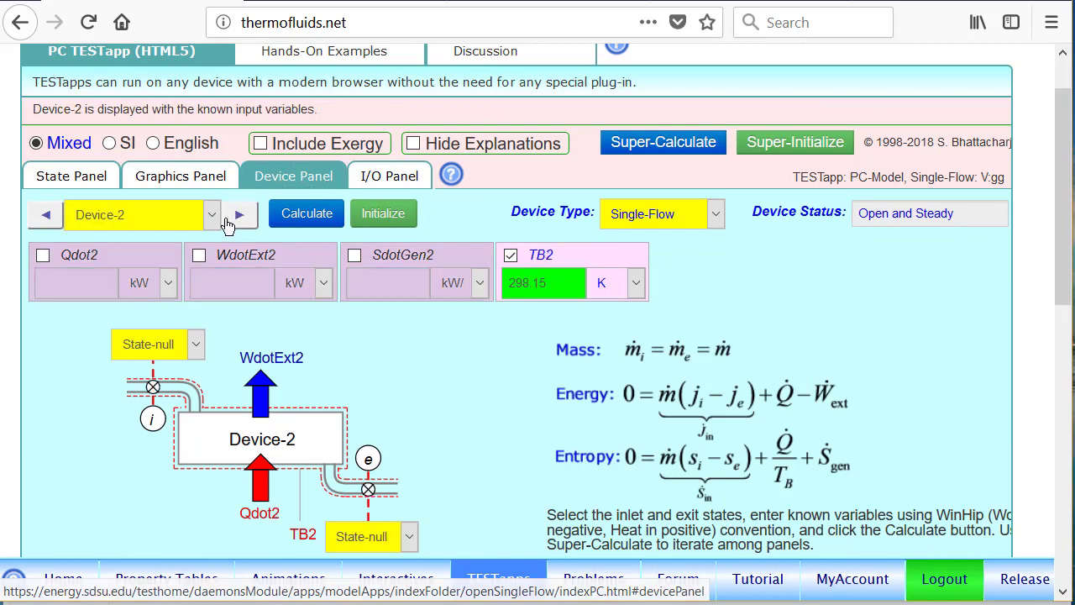
left_click(190, 346)
left_click(156, 462)
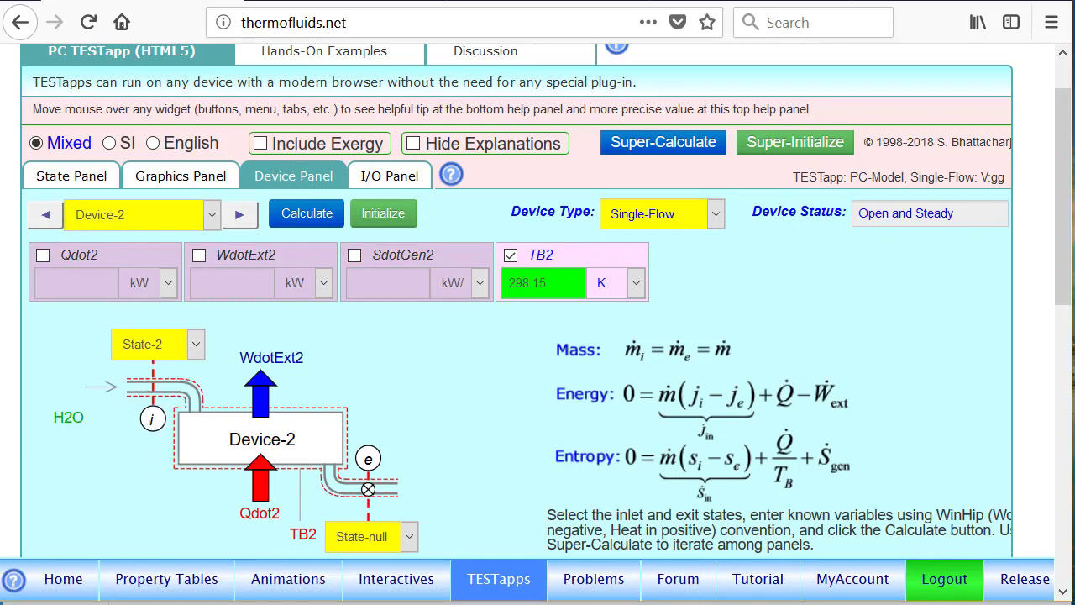
left_click(390, 538)
left_click(375, 500)
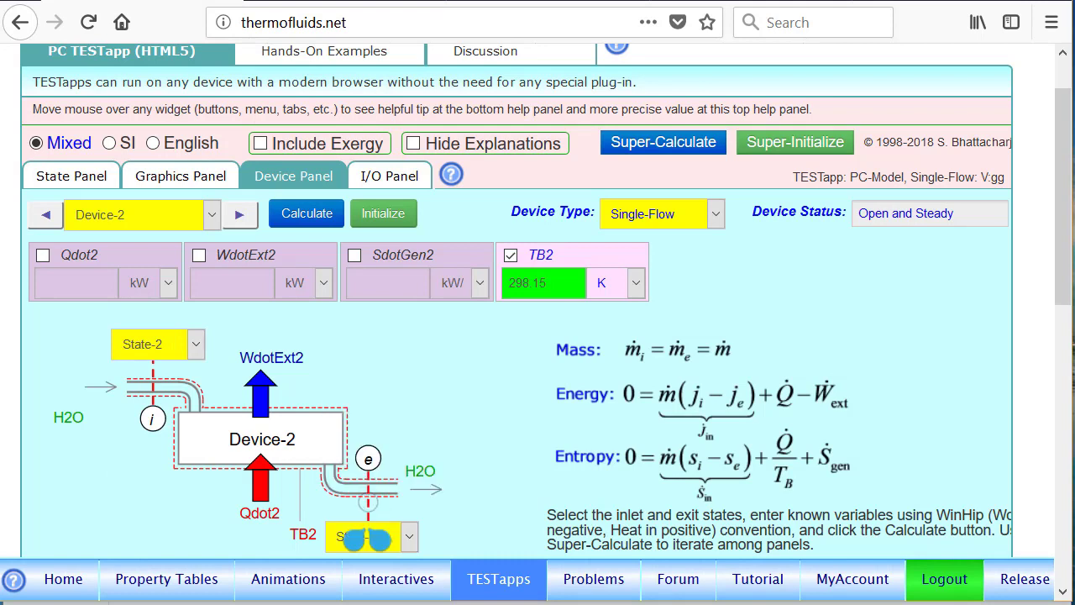
left_click(116, 263)
left_click(312, 214)
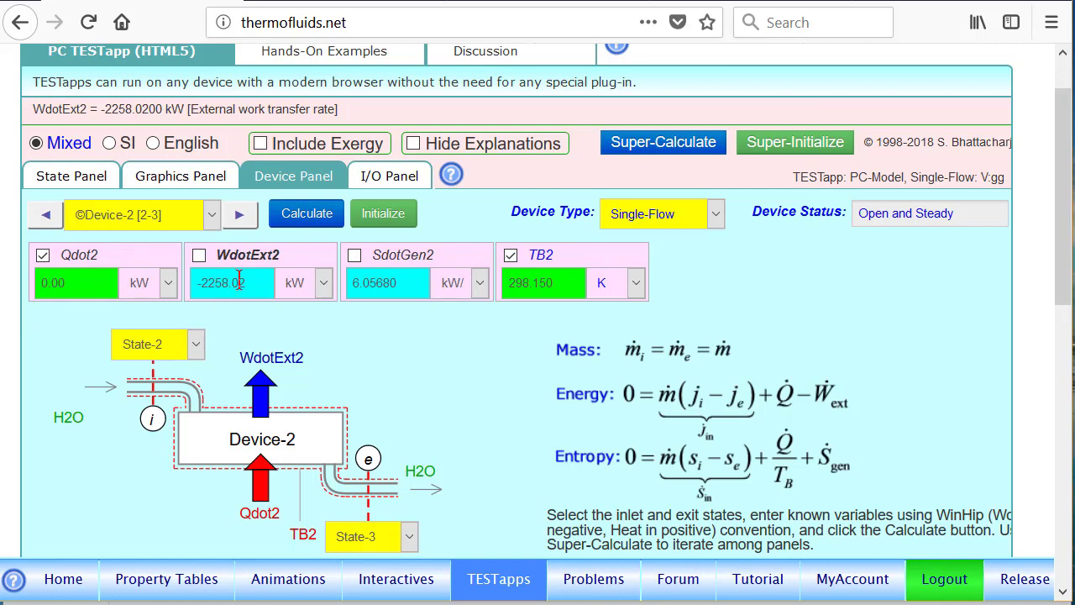
left_click(45, 220)
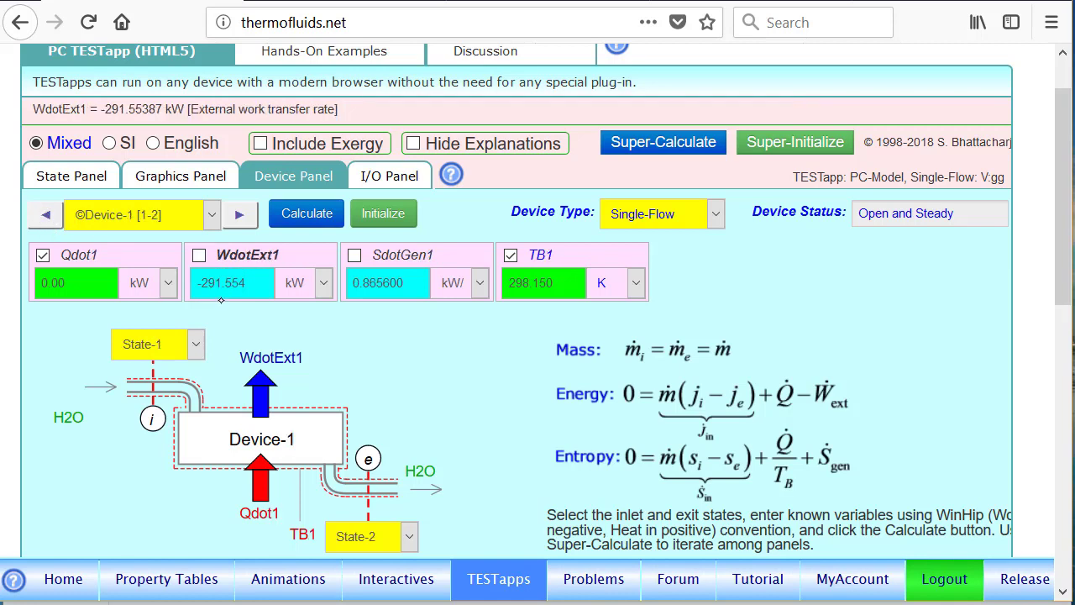
left_click(239, 217)
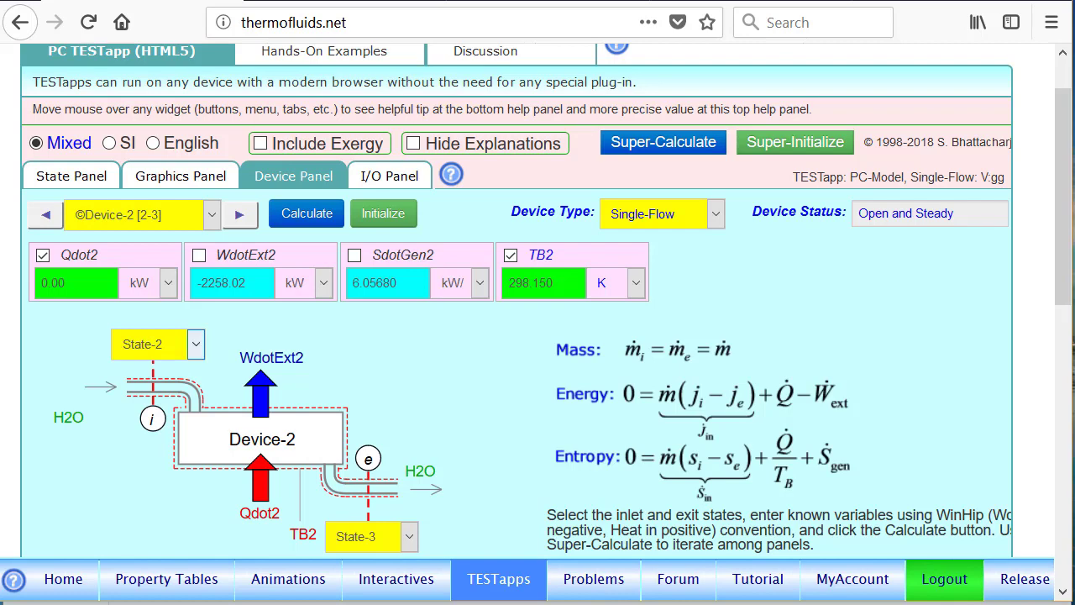
Define State-4 from State-3's inputs, with p4 as =p1, mdot4 as =mdot1 and T4 of 200 deg-C instead of quality, and calculate it.
left_click(80, 178)
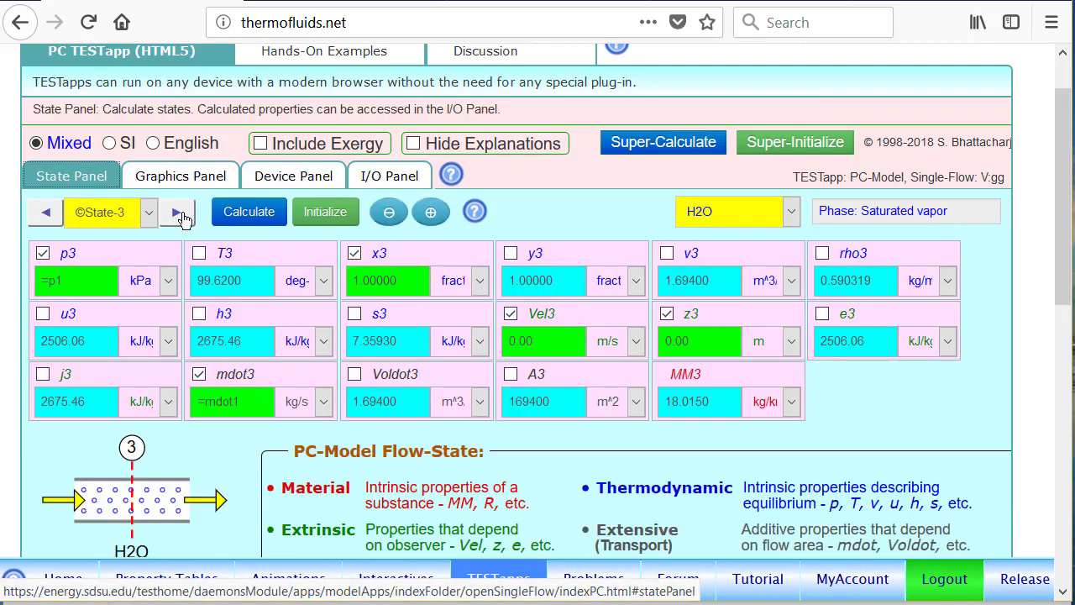
left_click(430, 212)
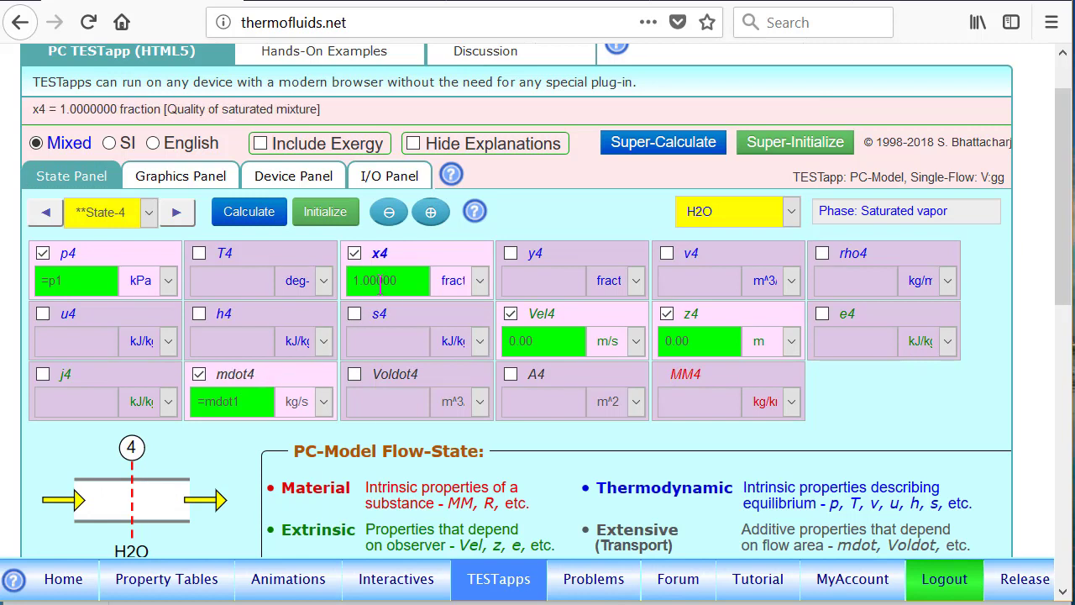
left_click(394, 255)
left_click(252, 262)
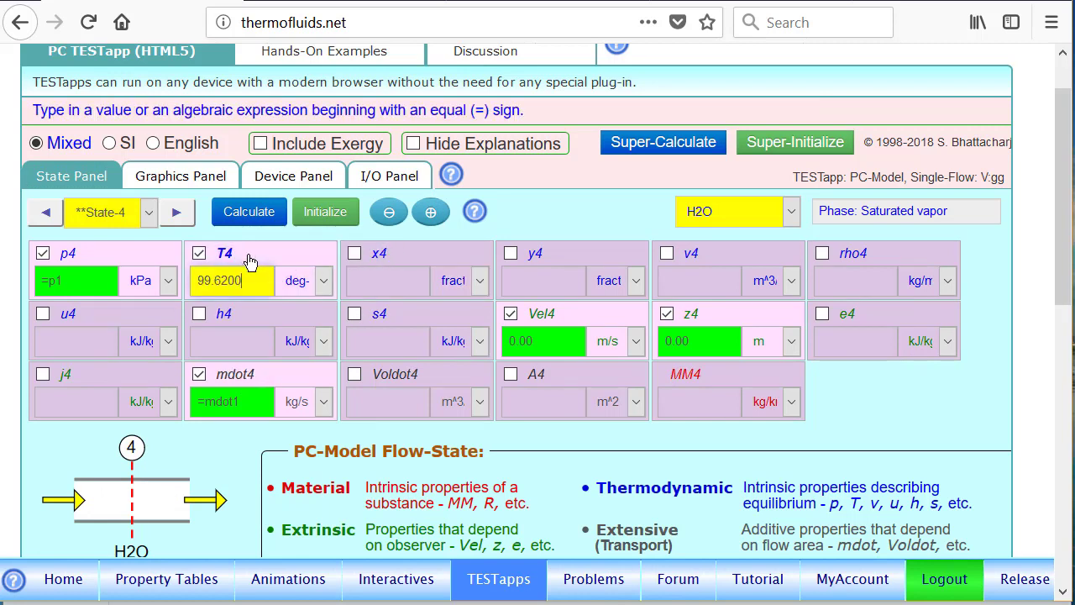
key("BackSpace")
key("BackSpace")
key("BackSpace")
key("BackSpace")
key("BackSpace")
key("BackSpace")
key("BackSpace")
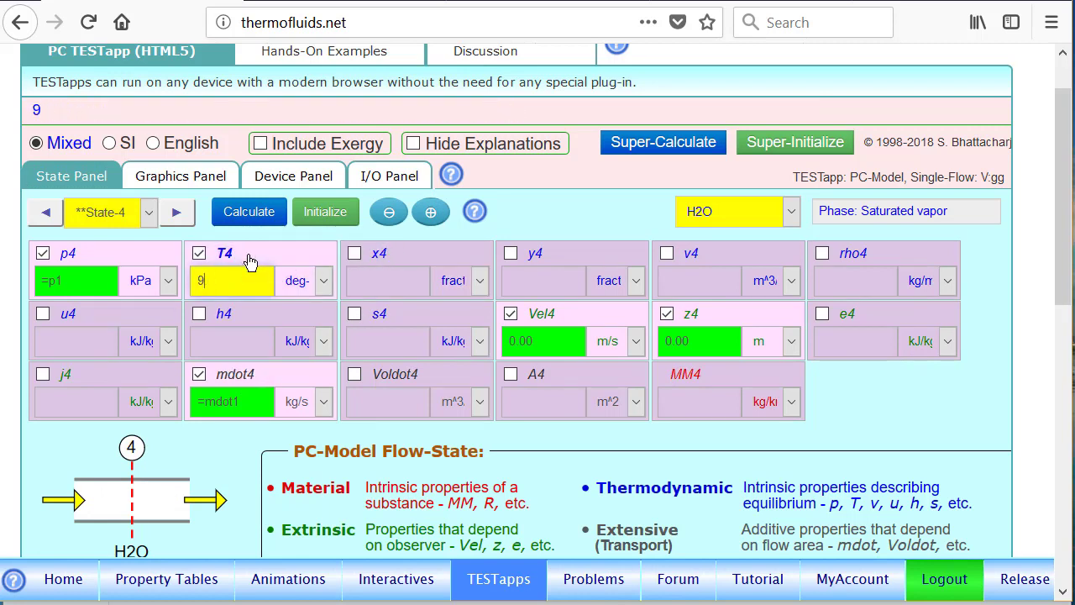
type("200")
key("Return")
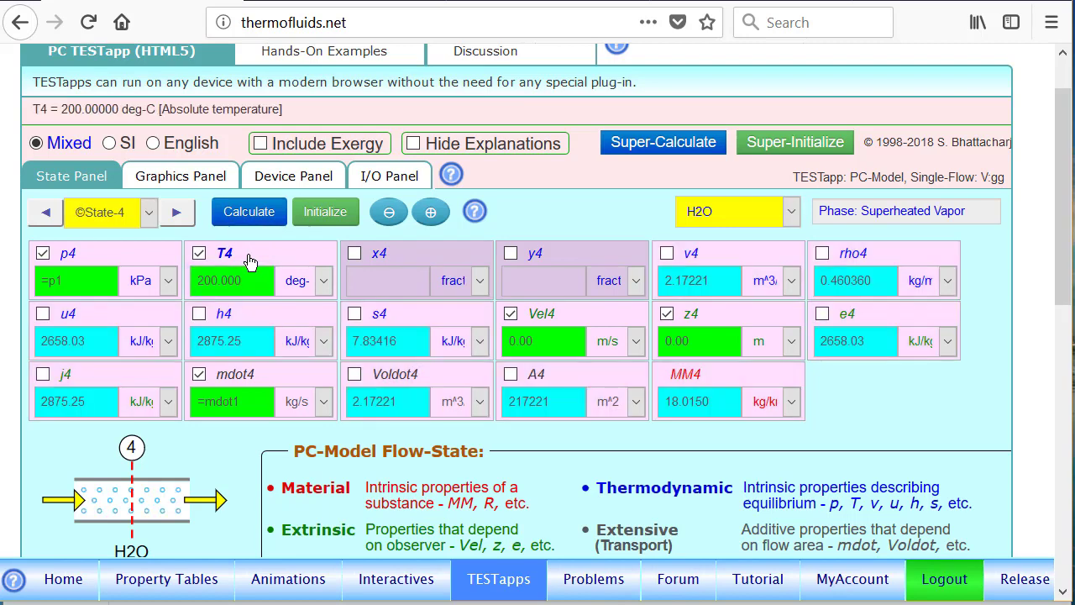
Analyze Device-3 with State-3 as inlet, State-4 as exit and Qdot3 of 0 kW, and calculate it.
left_click(291, 177)
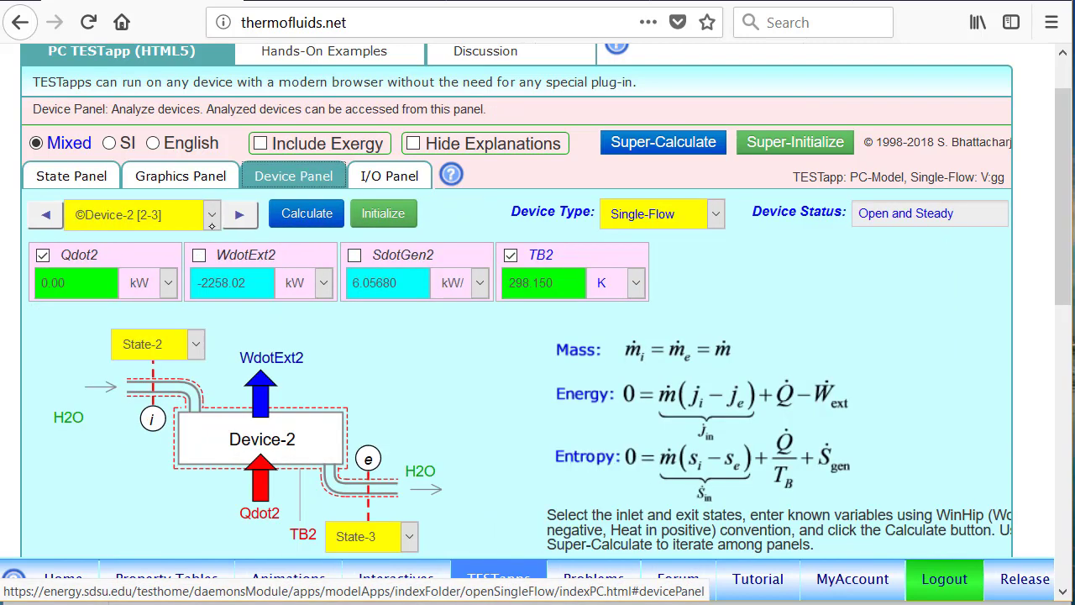
left_click(239, 215)
left_click(195, 345)
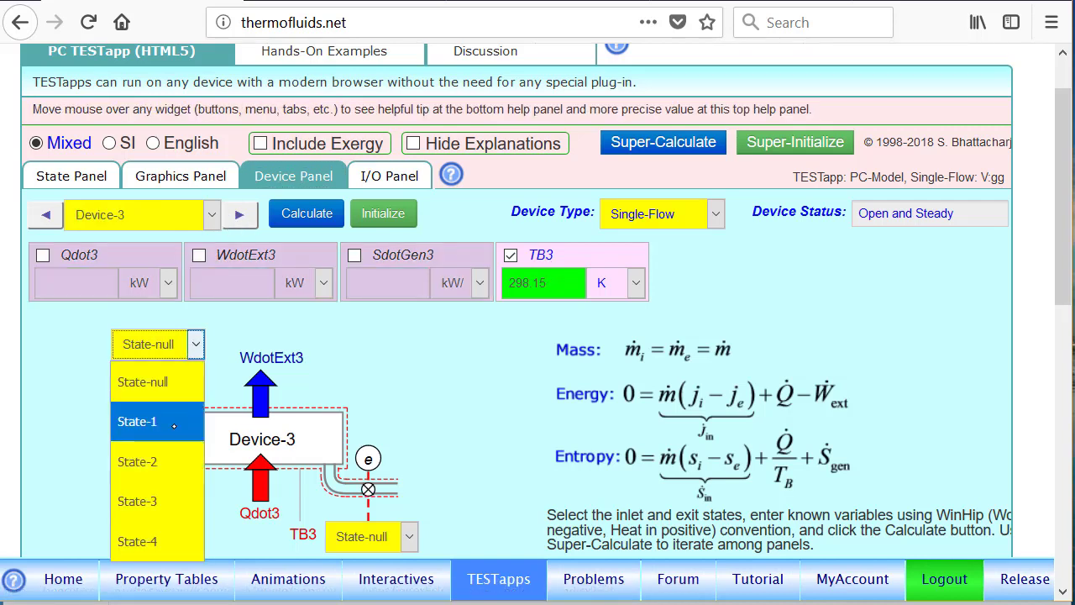
left_click(155, 502)
left_click(395, 540)
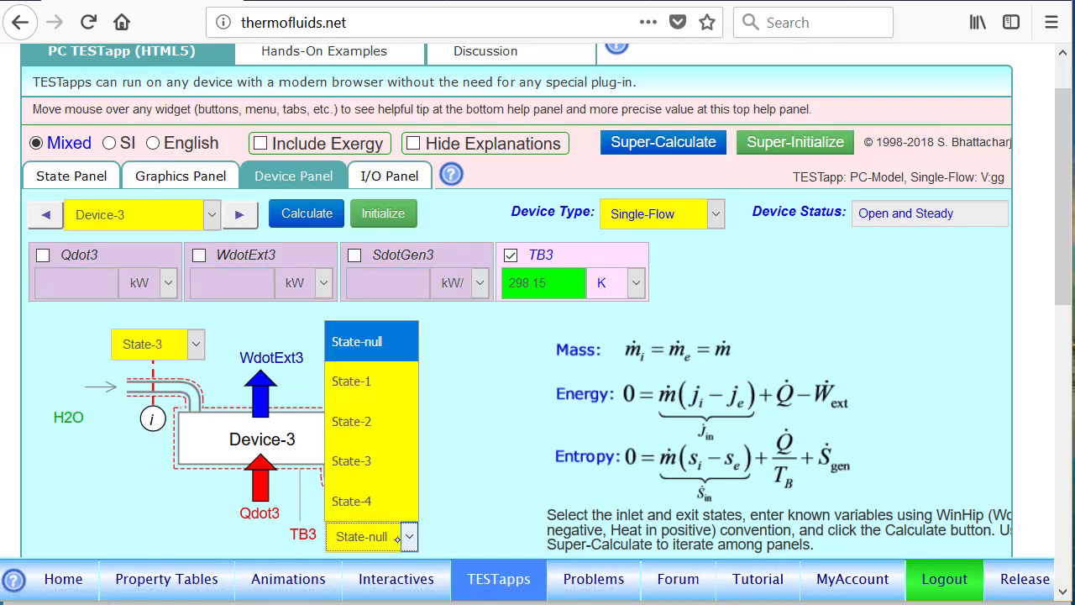
left_click(377, 502)
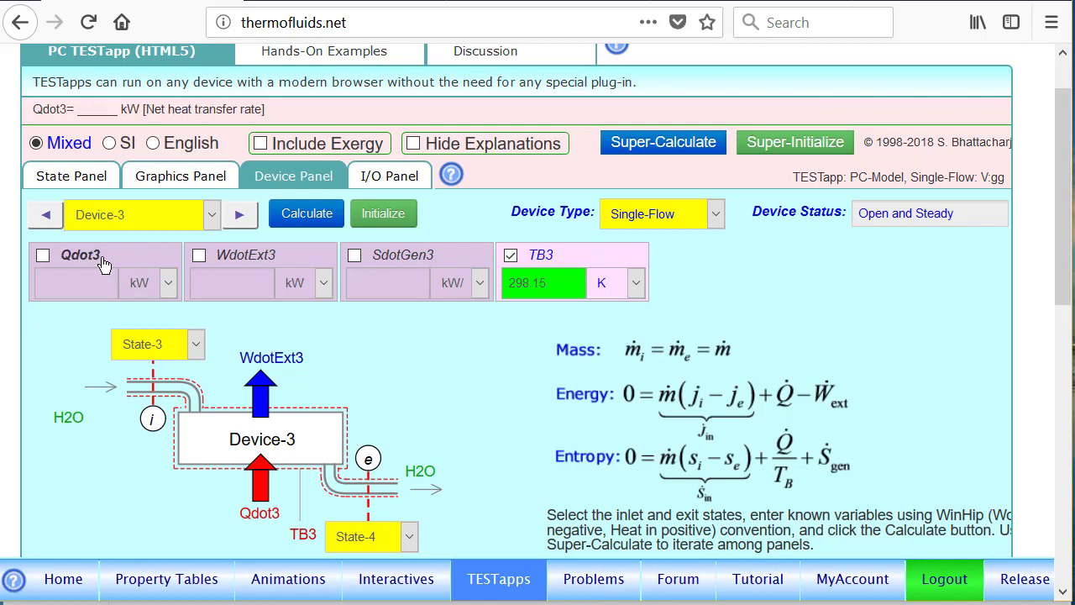
left_click(76, 283)
type("0")
left_click(301, 220)
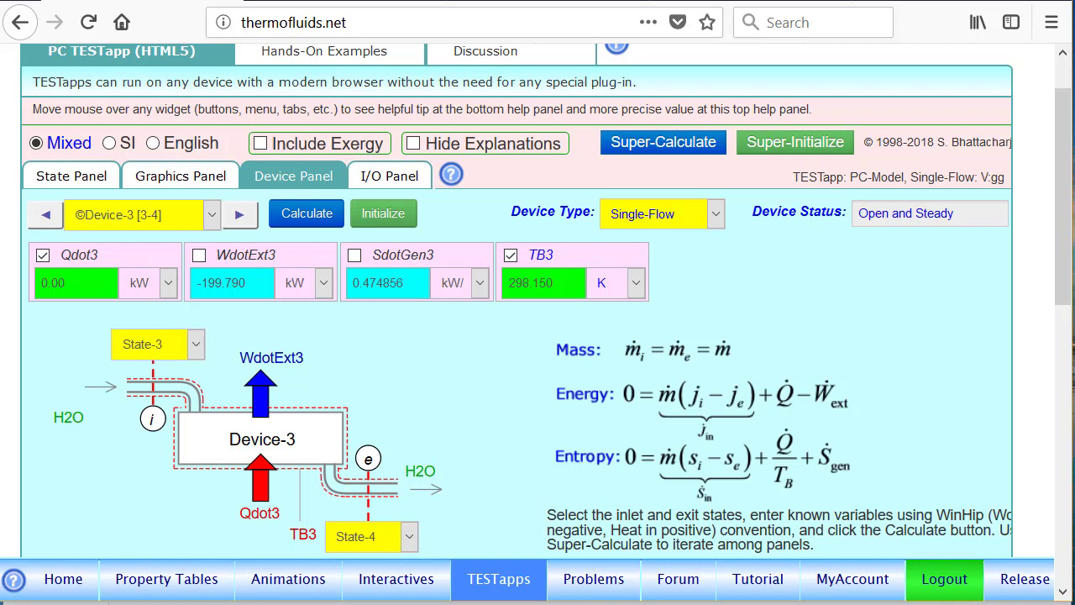
Review the external work rates of the devices, going from Device-4 for the overall pipe back to Device-1.
key("Down")
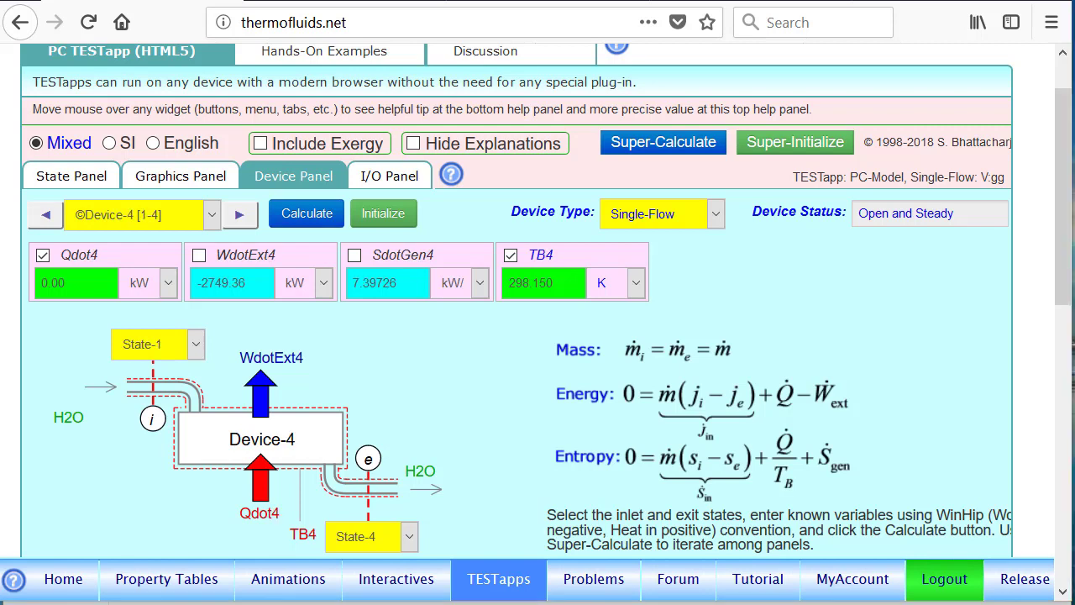
left_click(39, 219)
left_click(37, 221)
left_click(36, 222)
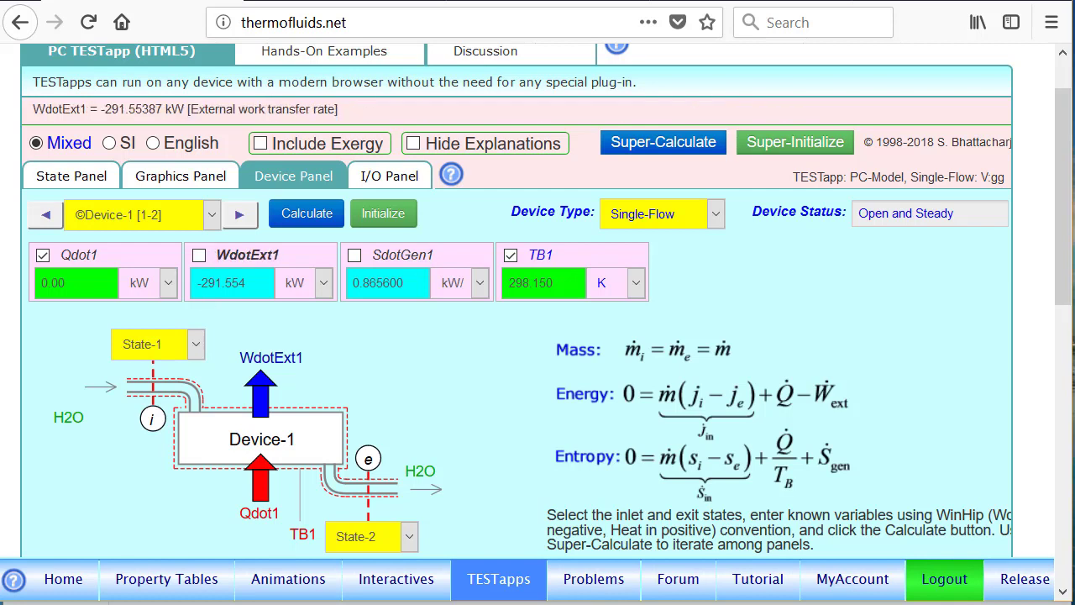
Open the TESTapps map of thermodynamic calculators from the TEST home page.
scroll(538, 302, "up", 2)
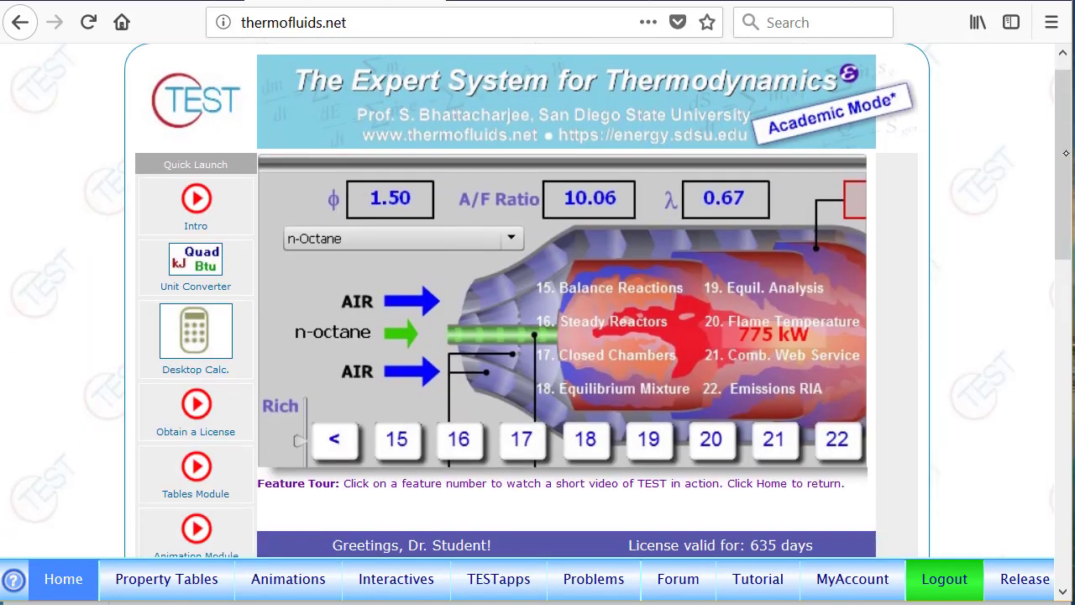
scroll(1068, 160, "down", 3)
scroll(1068, 161, "down", 2)
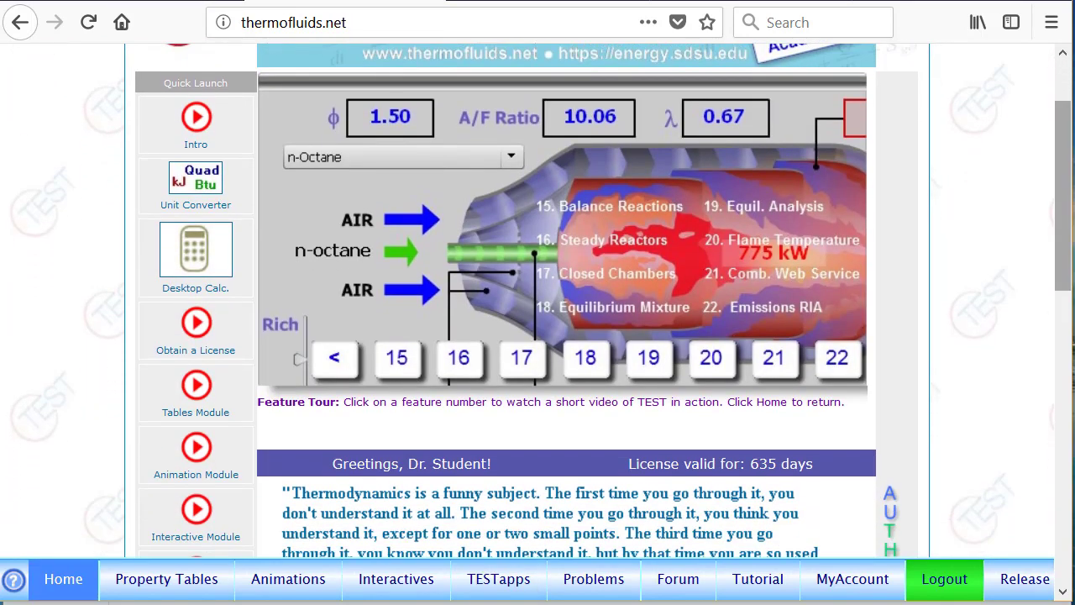
left_click(509, 581)
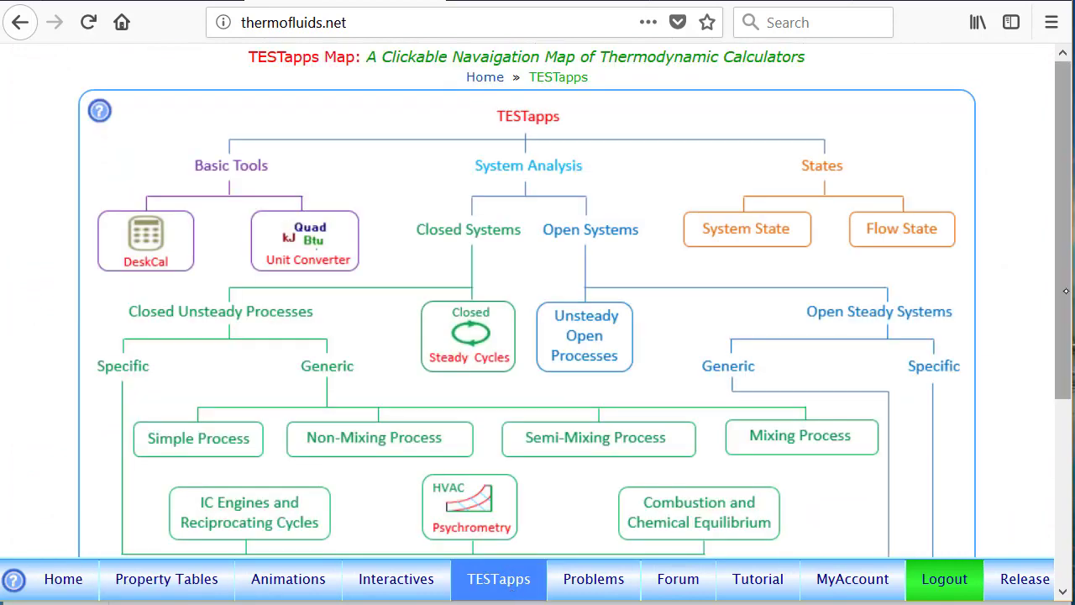
Open the SL-model TESTapp for single-flow open-steady devices from the TESTapps map.
scroll(1066, 291, "down", 3)
left_click(312, 478)
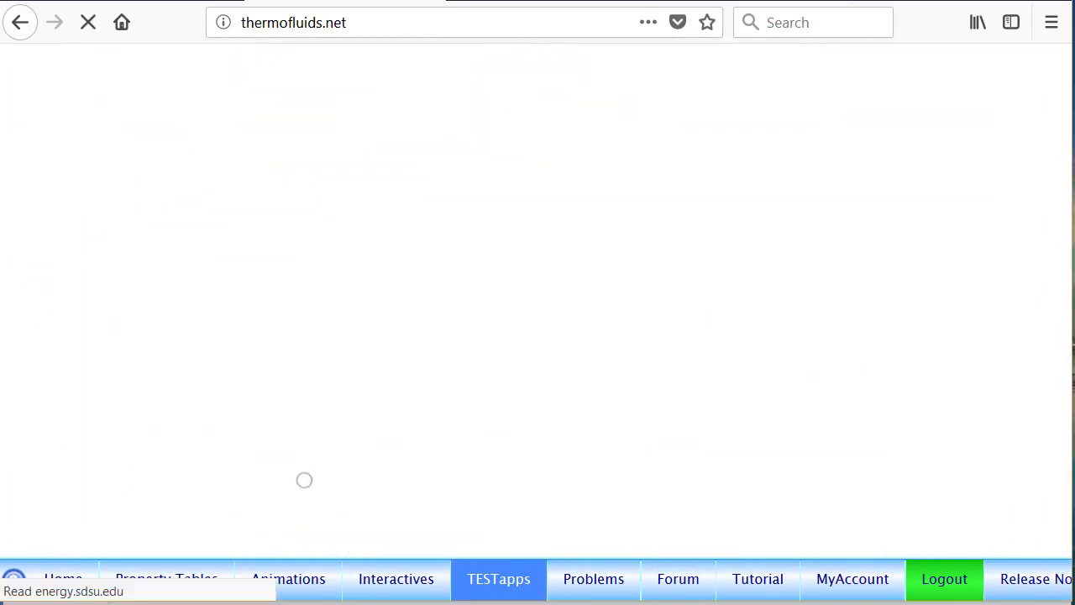
left_click(313, 252)
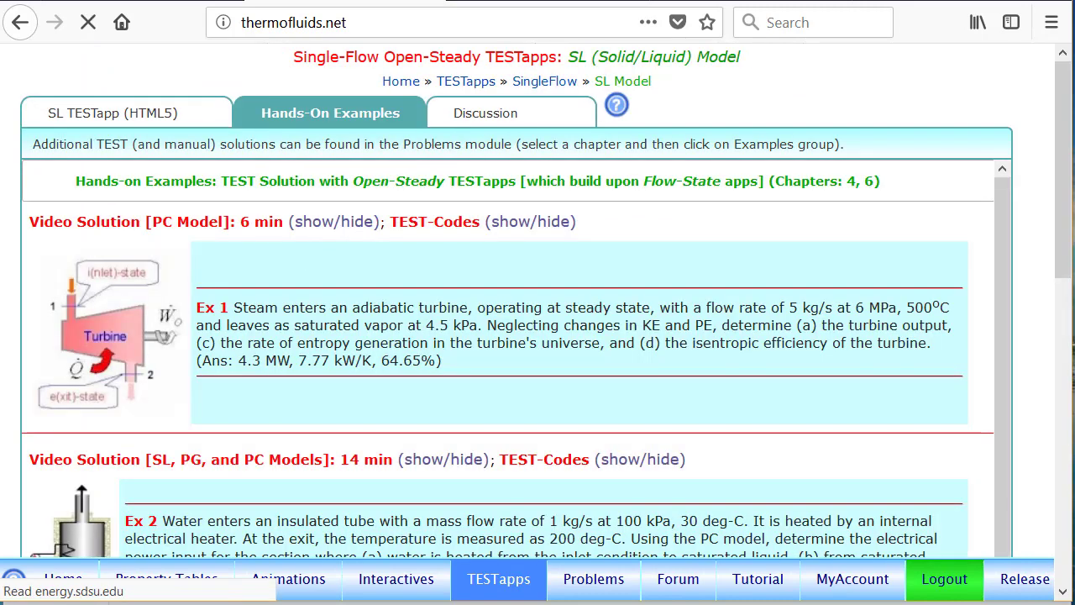
left_click(134, 118)
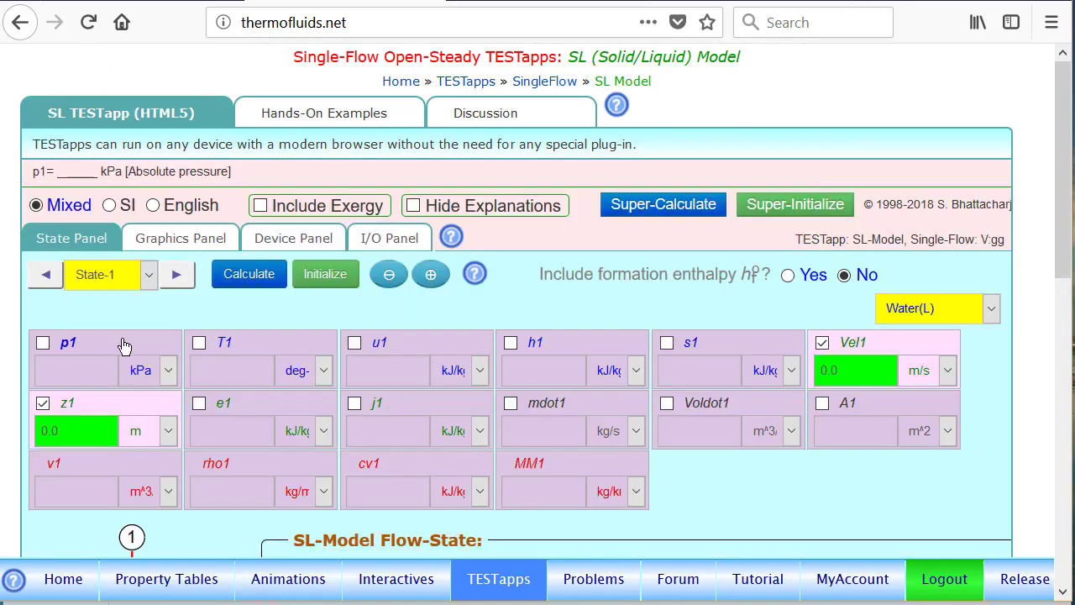
Define State-1 of liquid water with p1 of 100 kPa, T1 of 30 deg-C and mdot1 of 1 kg/s, and calculate it.
left_click(122, 342)
type("0100")
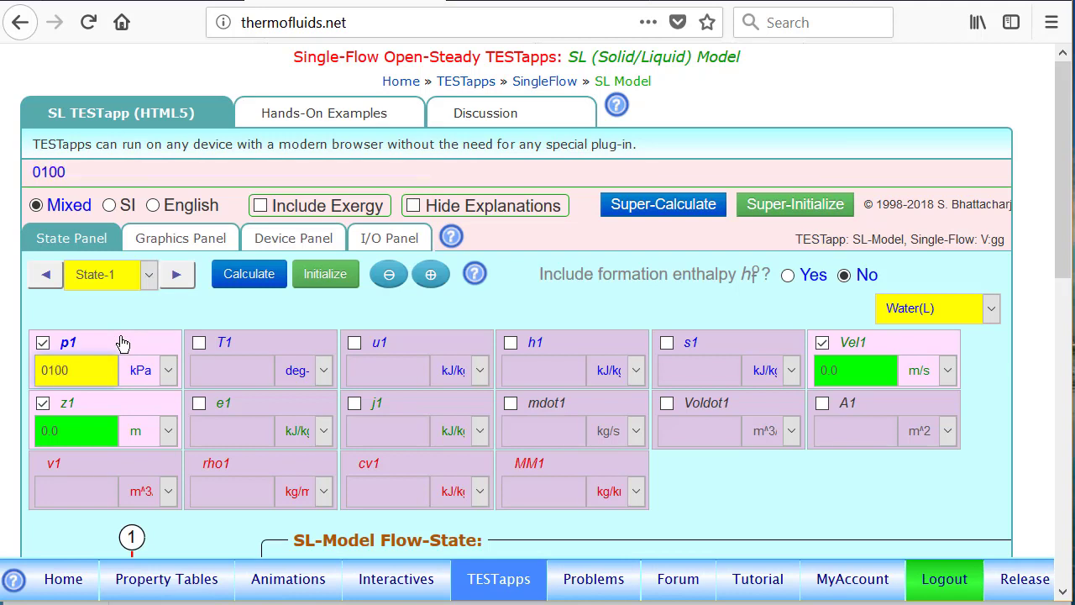
left_click(226, 345)
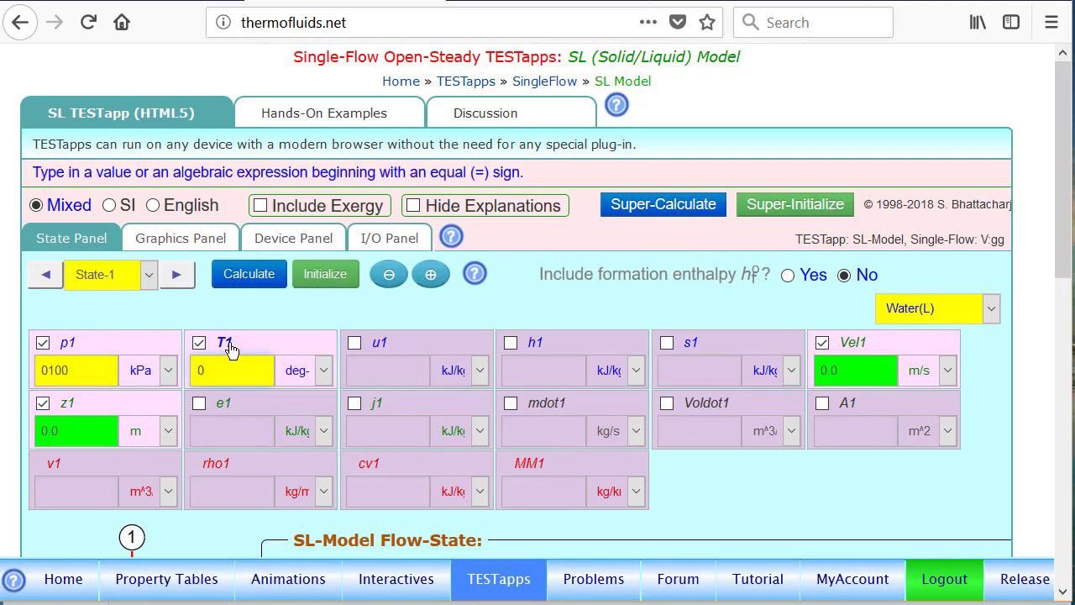
type("30")
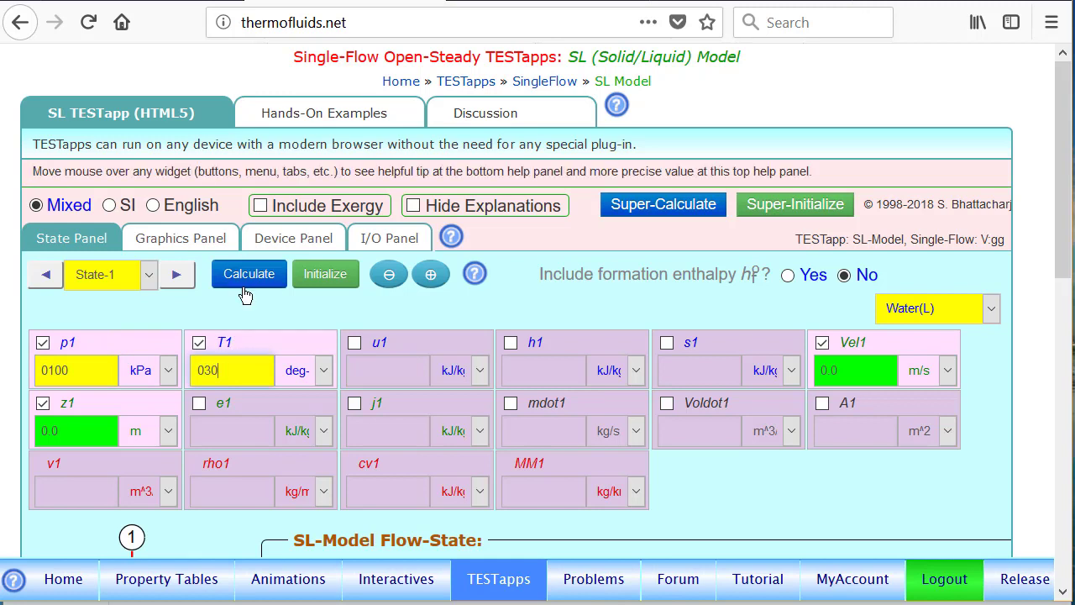
left_click(562, 409)
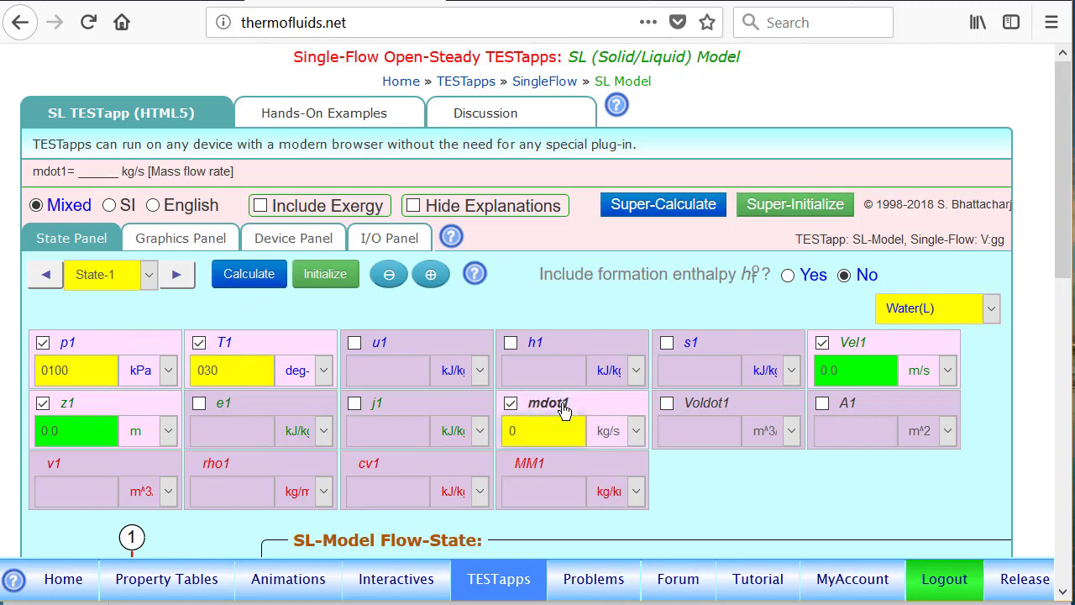
type("1")
key("Return")
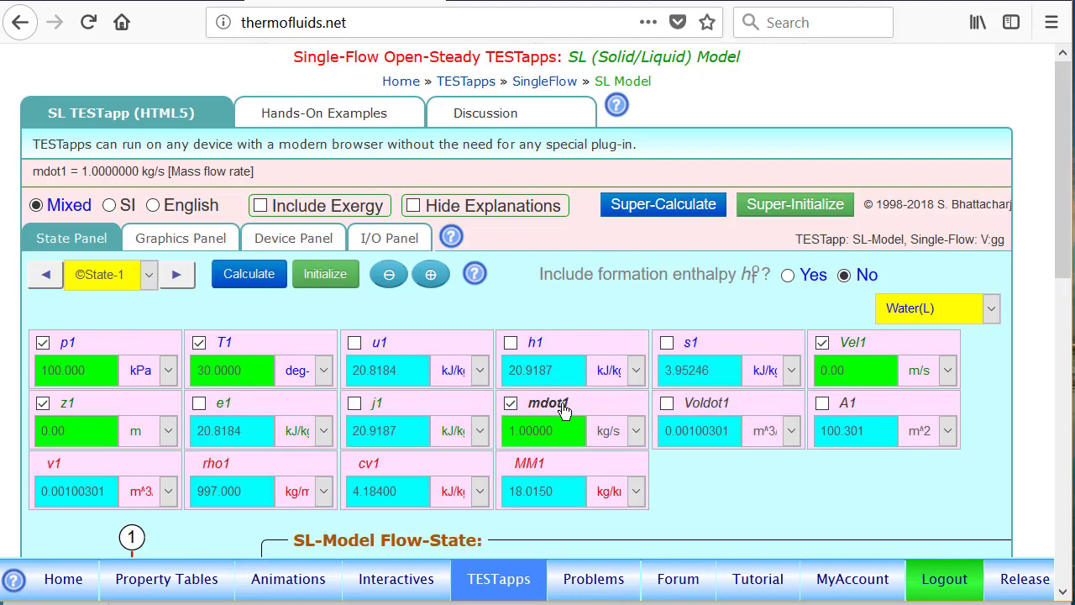
Define State-2 with p2 as =p1, T2 of 100 deg-C and mdot2 as =mdot1, and calculate it.
left_click(176, 276)
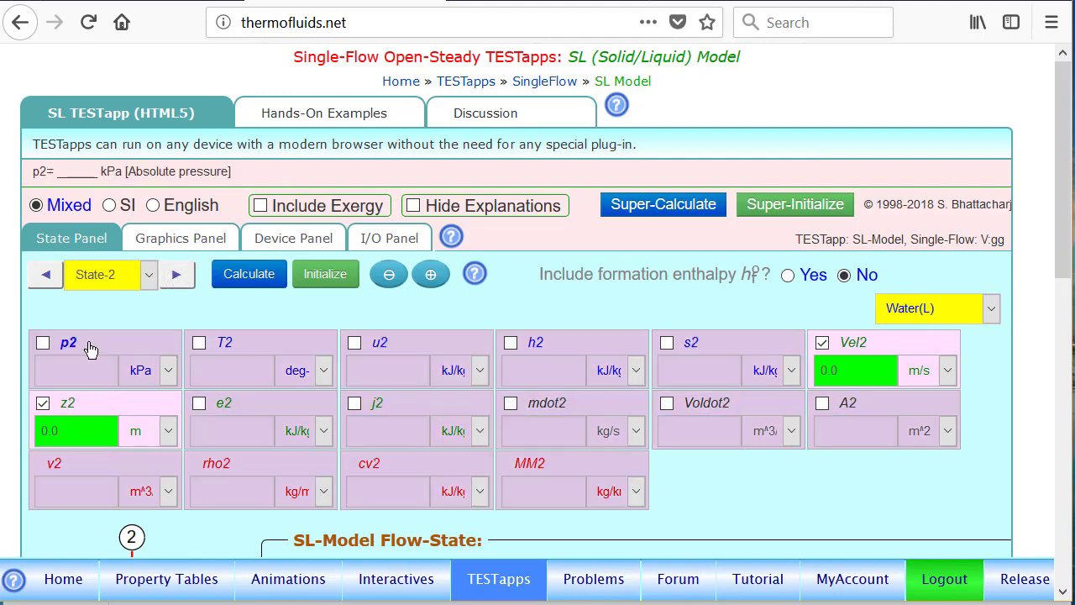
left_click(89, 346)
type("=p1")
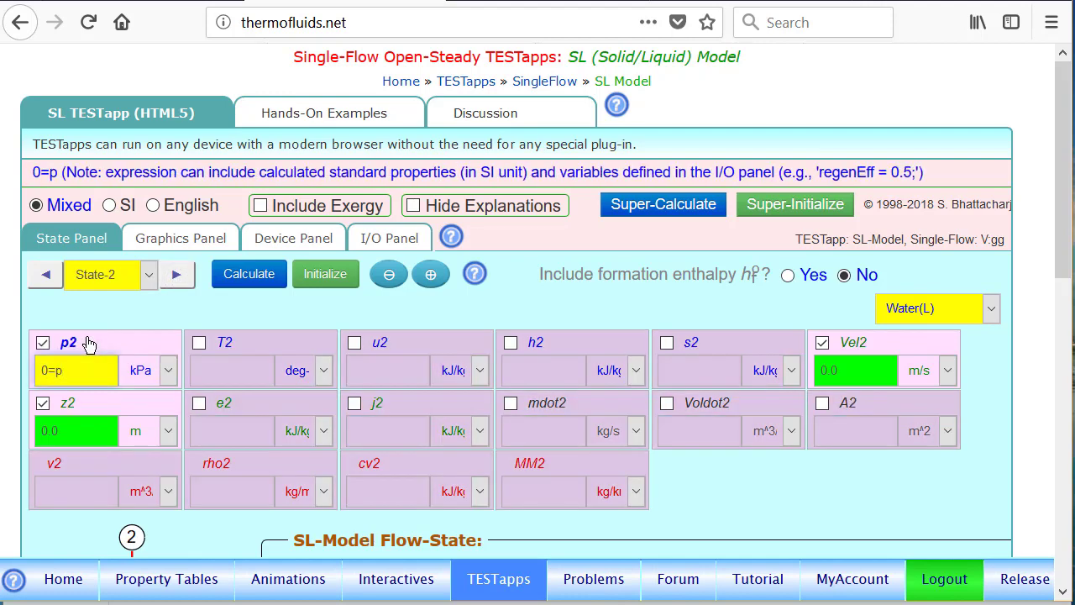
left_click(263, 343)
type("1")
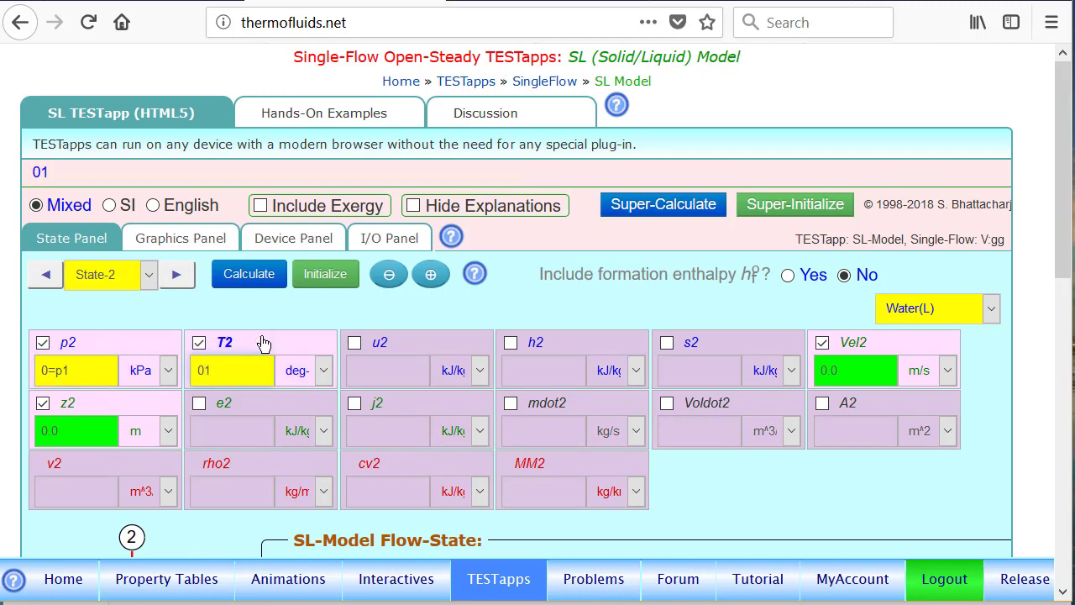
type("00")
left_click(563, 408)
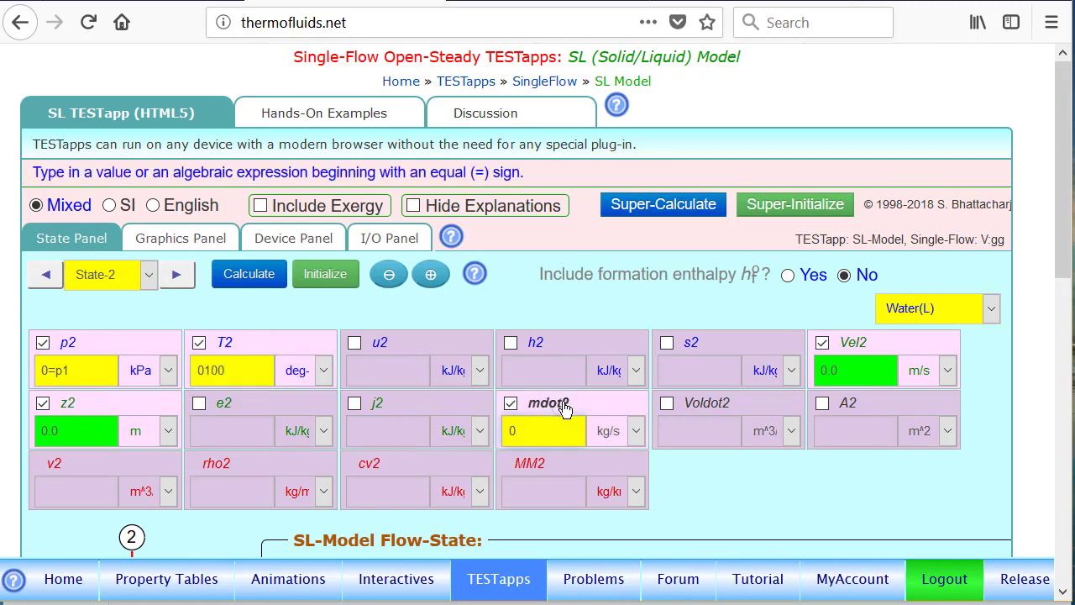
type("=md")
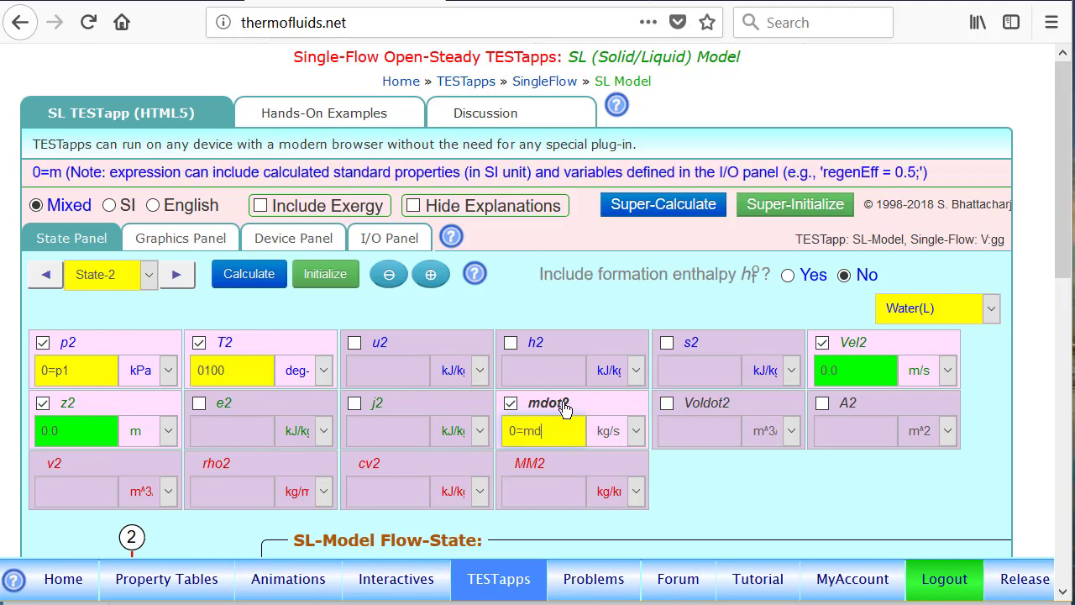
type("ot1")
key("Return")
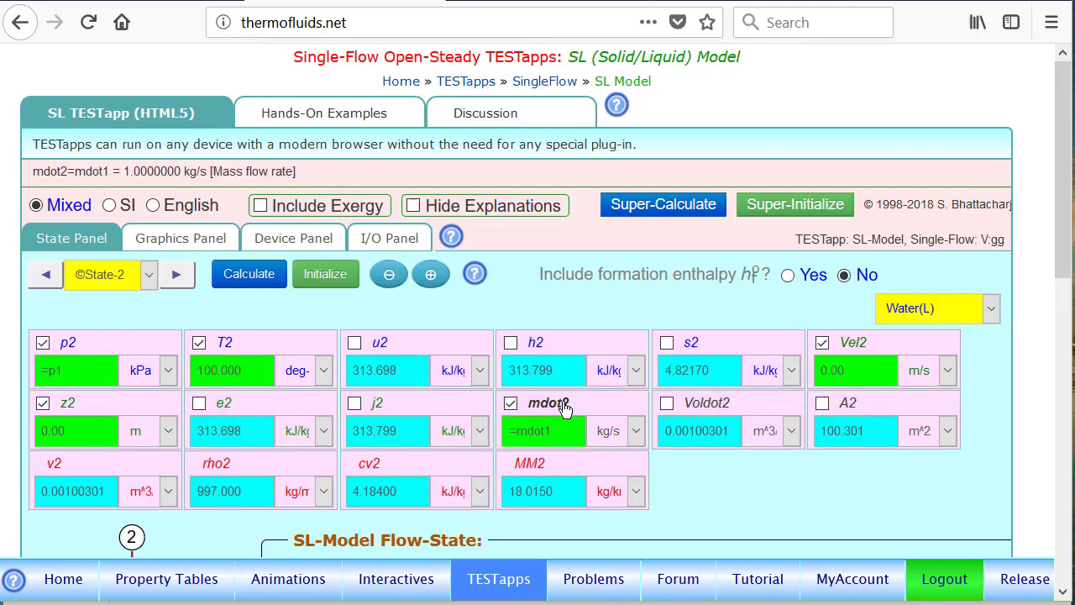
Analyze Device-1 with State-1 as inlet, State-2 as exit and Qdot1 of 0 kW, and calculate it.
left_click(291, 243)
left_click(194, 407)
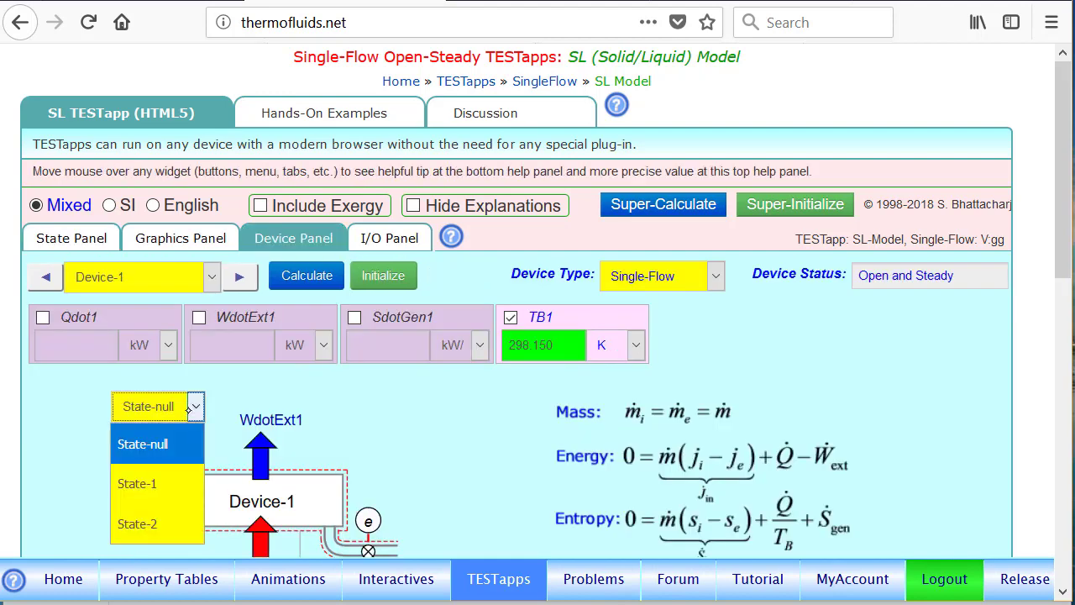
left_click(158, 484)
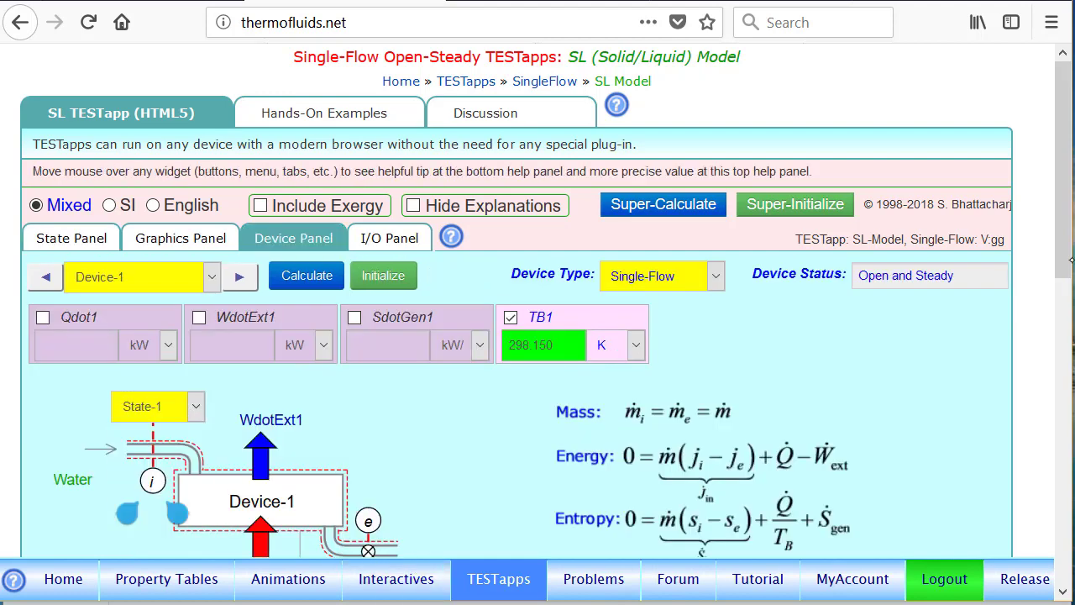
scroll(378, 471, "down", 2)
left_click(379, 507)
left_click(380, 469)
left_click(90, 233)
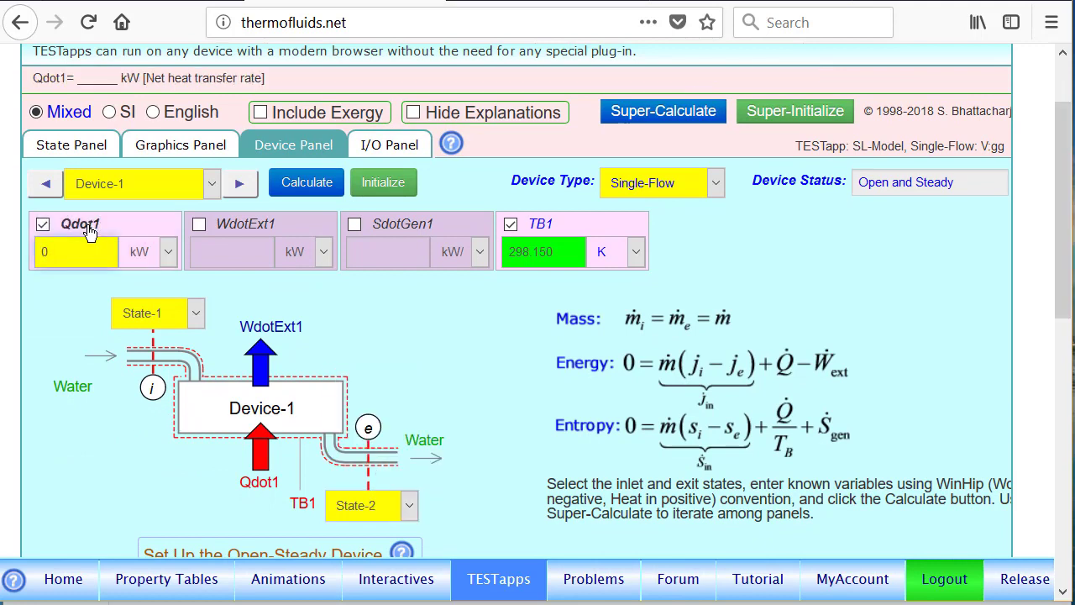
left_click(298, 186)
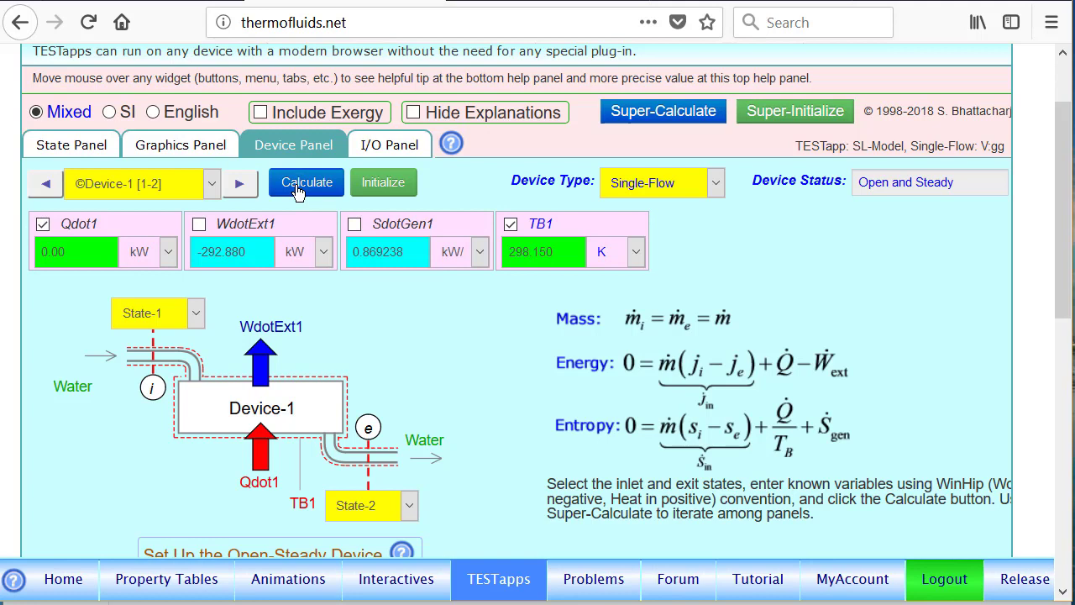
Compare the SL-model external work rate of Device-1 with the PC-model solution, and examine WdotExt3 of Device-3 there.
scroll(206, 329, "up", 1)
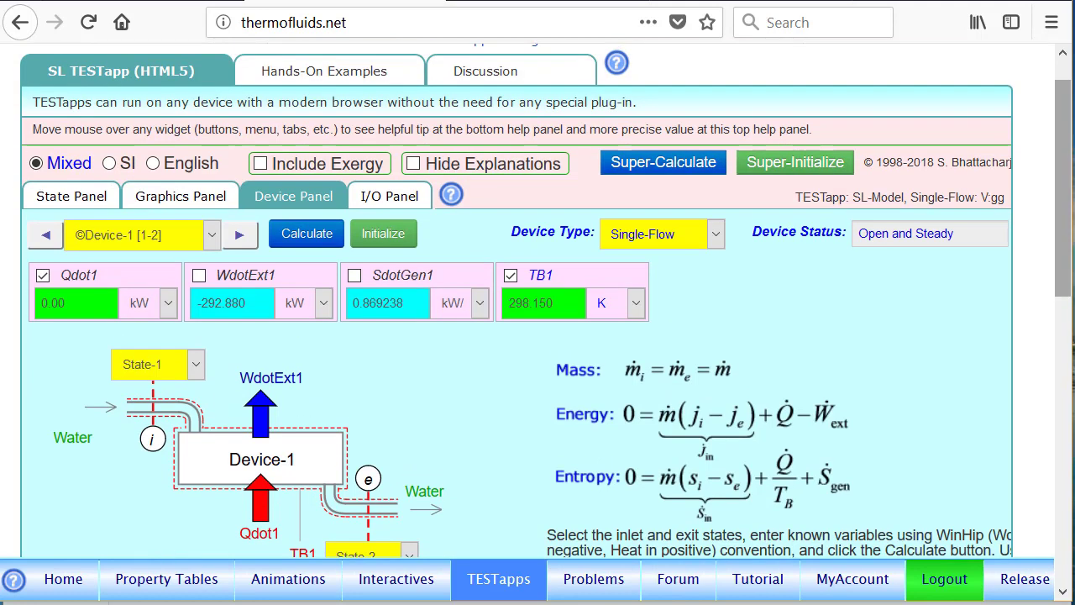
mouse_move(220, 319)
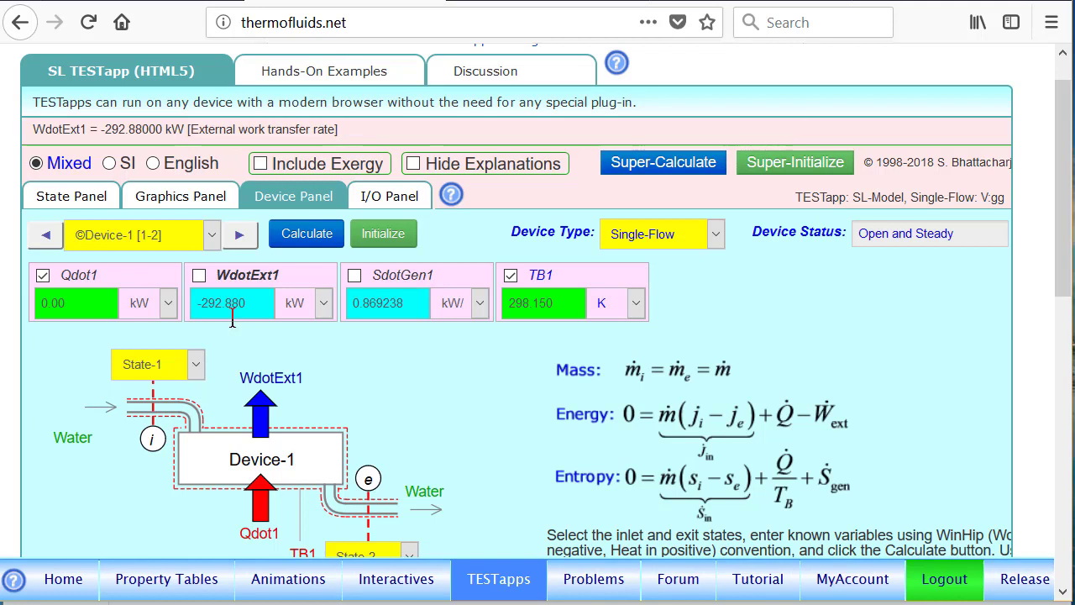
key("ctrl+Tab")
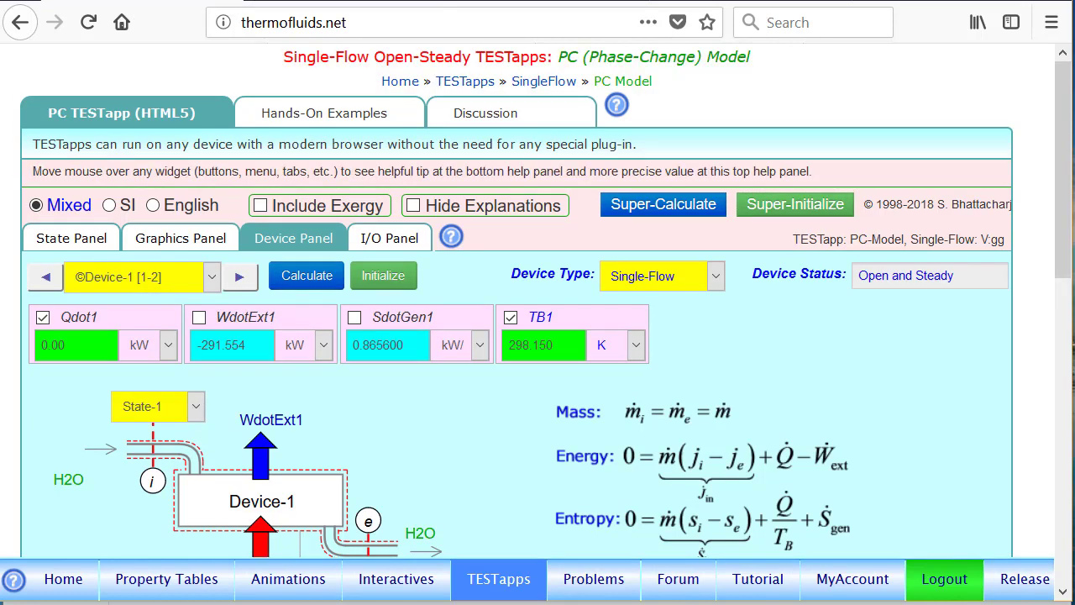
key("ctrl+Tab")
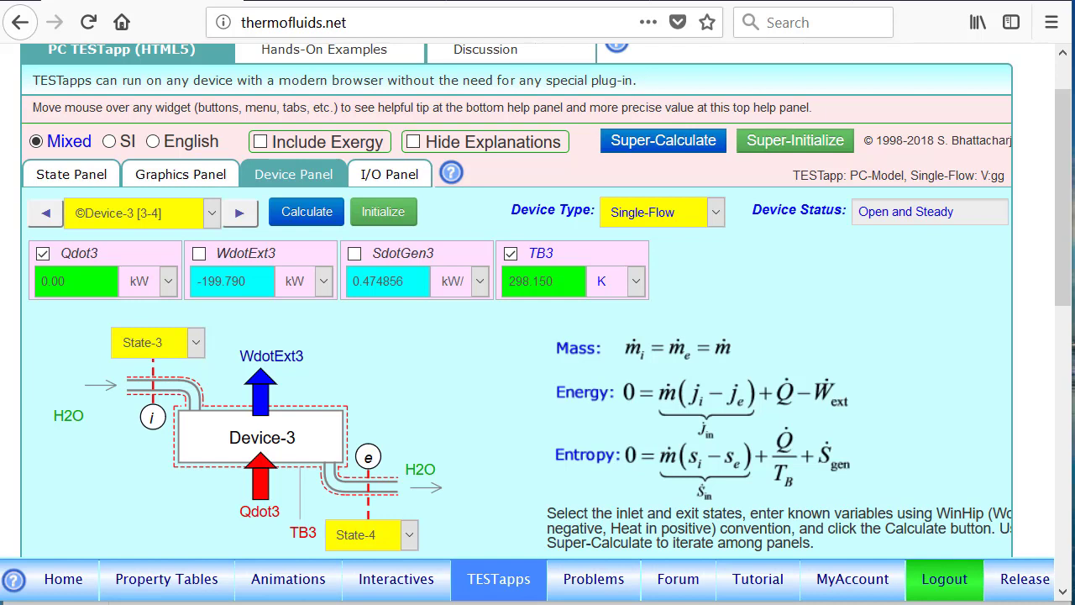
mouse_move(265, 240)
left_mouse_down()
mouse_move(245, 234)
mouse_move(181, 302)
mouse_move(258, 238)
left_mouse_up()
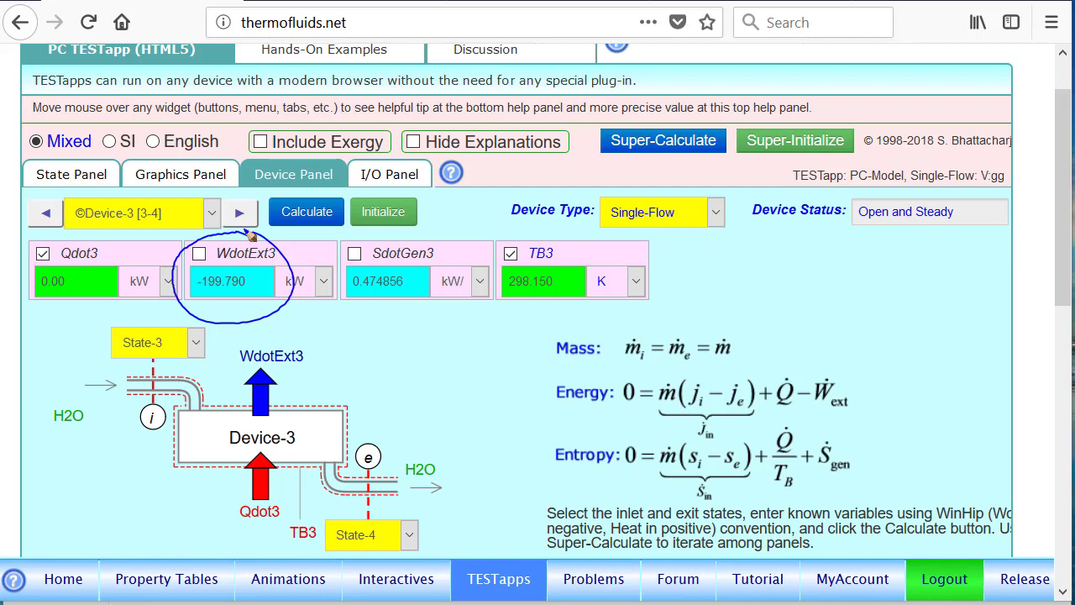
key("Escape")
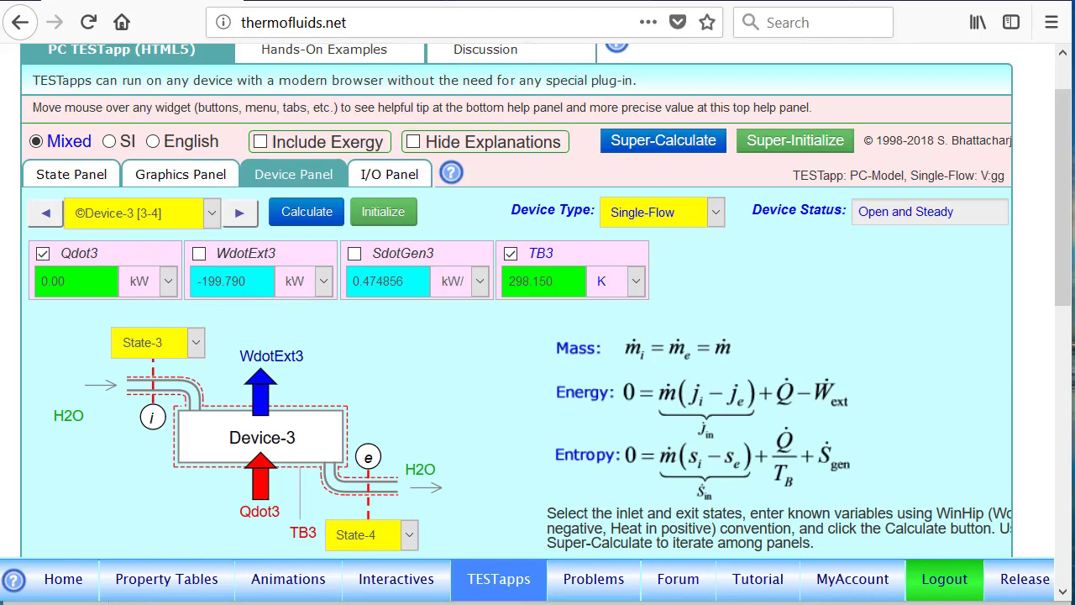
Open the PG-model TESTapp for single-flow open-steady devices through the TESTapps map.
left_click(499, 579)
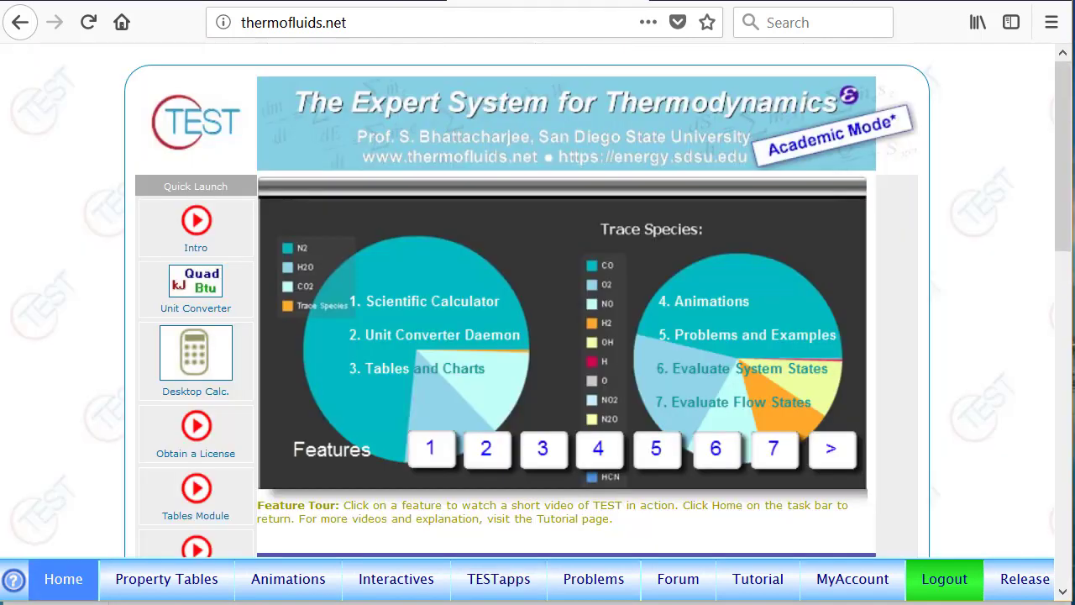
left_click(499, 580)
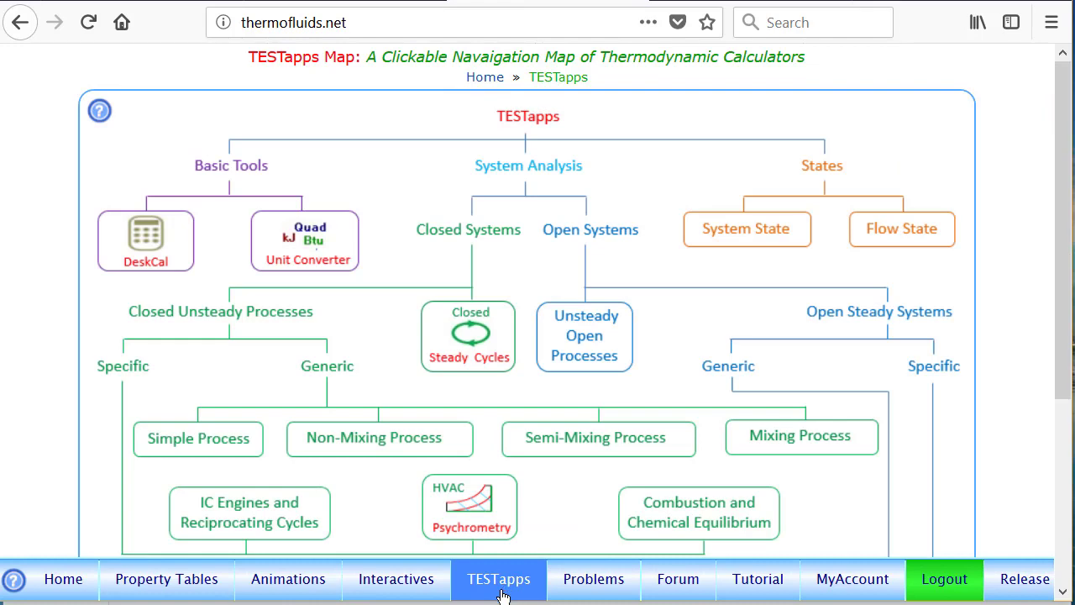
scroll(186, 347, "down", 3)
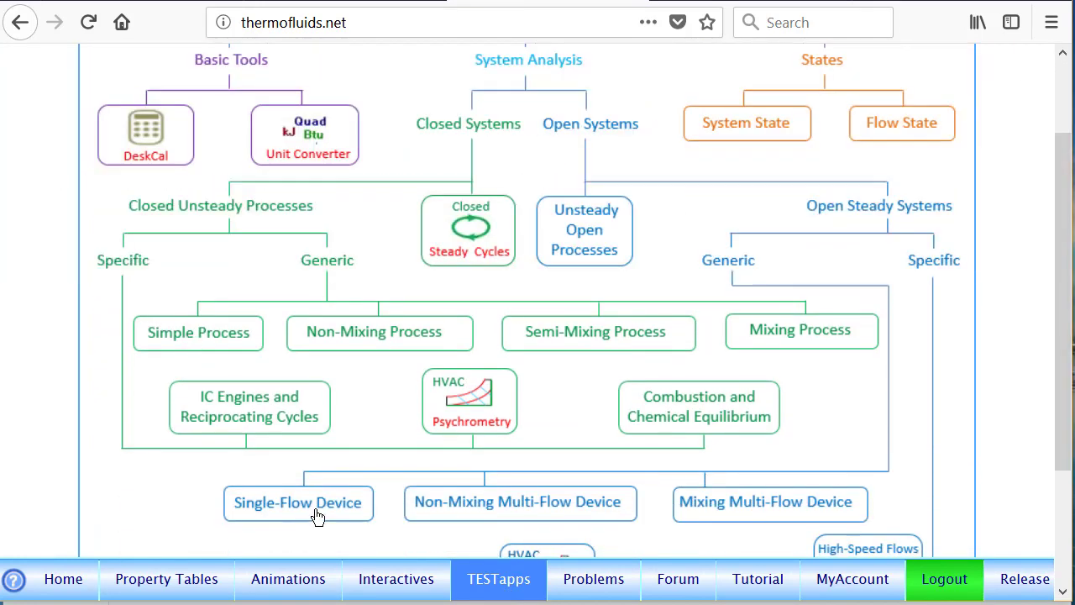
left_click(316, 514)
left_click(214, 389)
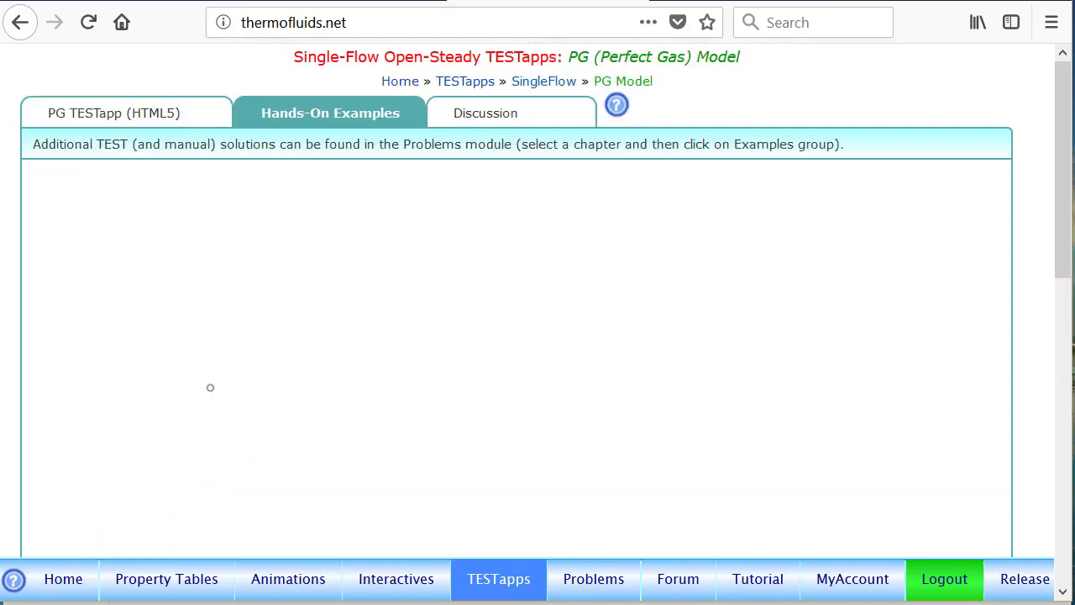
left_click(145, 116)
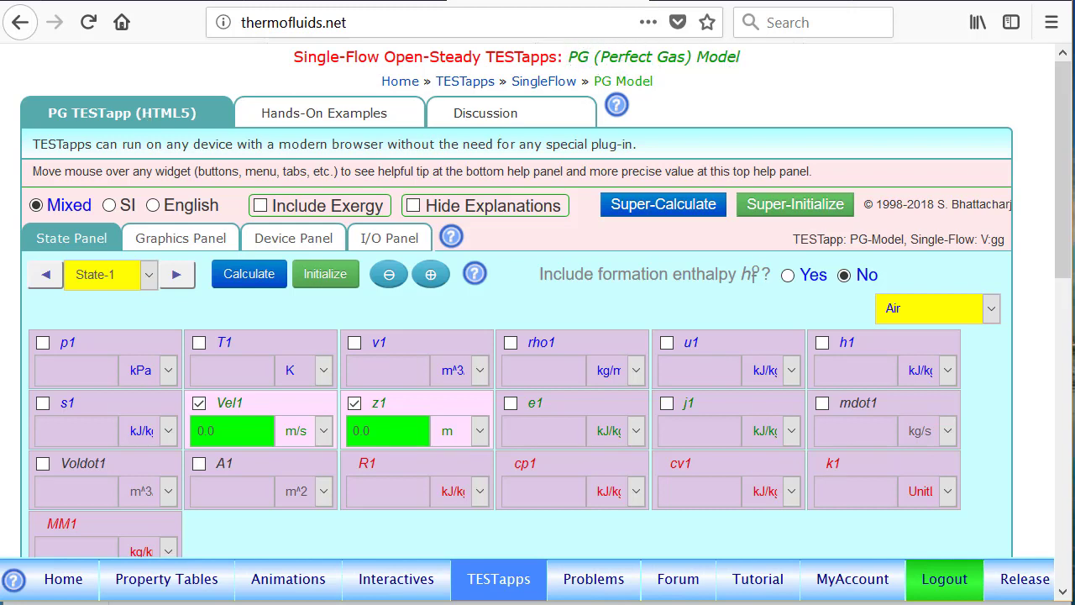
Choose H2O as the working fluid of the PG-model TESTapp.
left_click(981, 317)
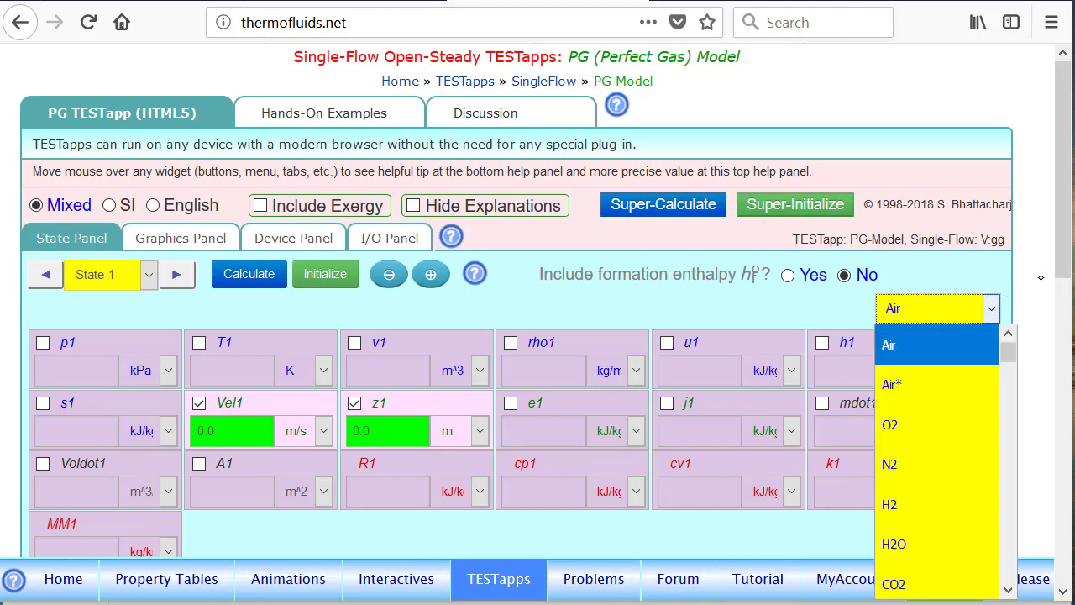
scroll(1044, 274, "down", 1)
left_click(983, 257)
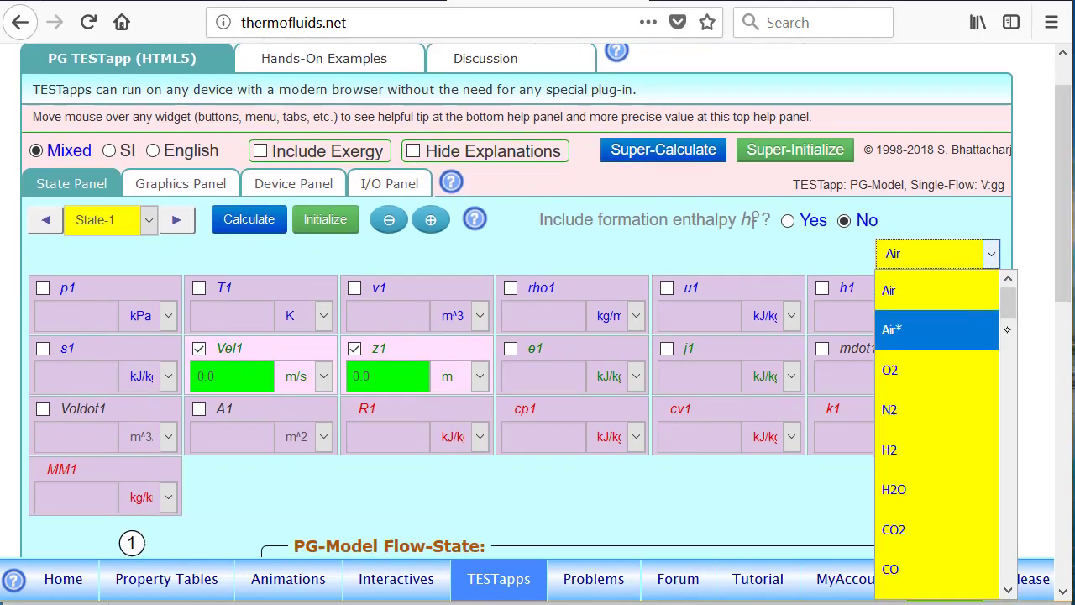
scroll(1008, 325, "down", 1)
left_click(930, 413)
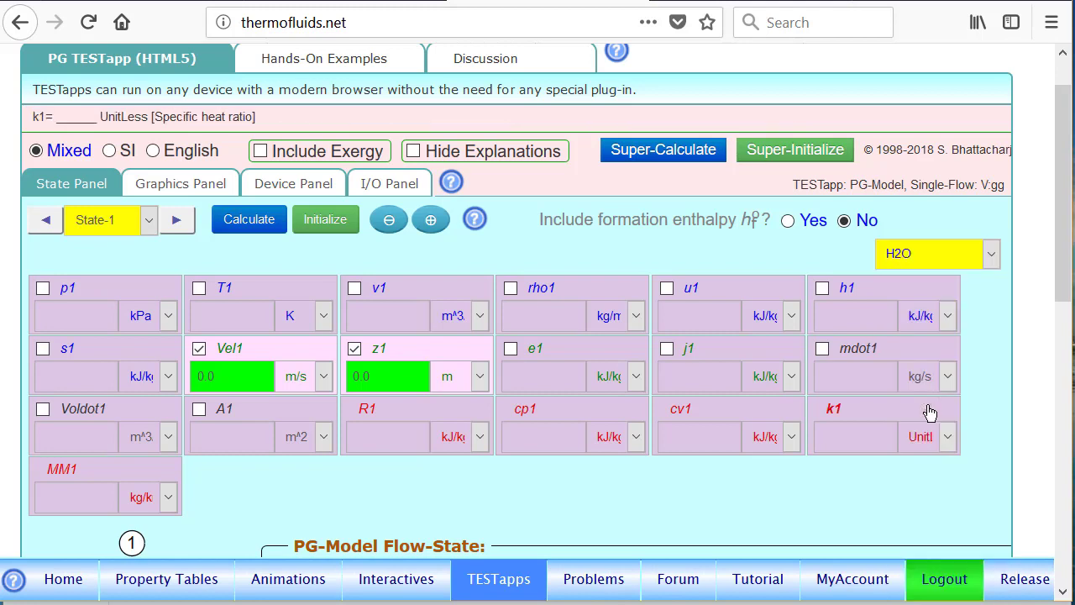
Define State-3 of the PG model with a pressure of 100 kPa and a temperature of 100 deg-C.
left_click(106, 288)
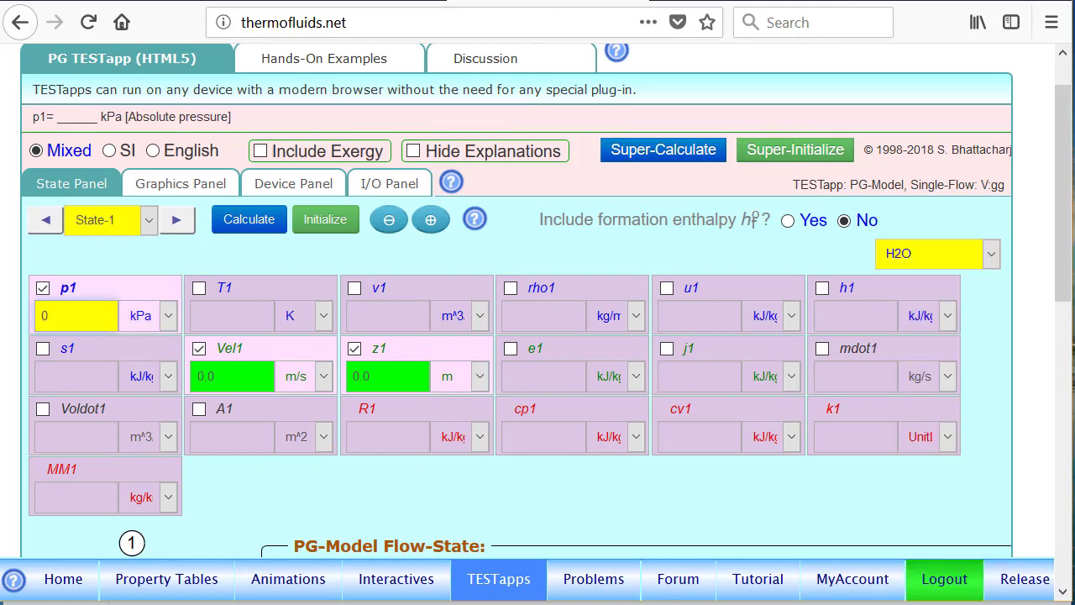
left_click(125, 288)
left_click(175, 223)
left_click(175, 223)
left_click(92, 288)
type("100")
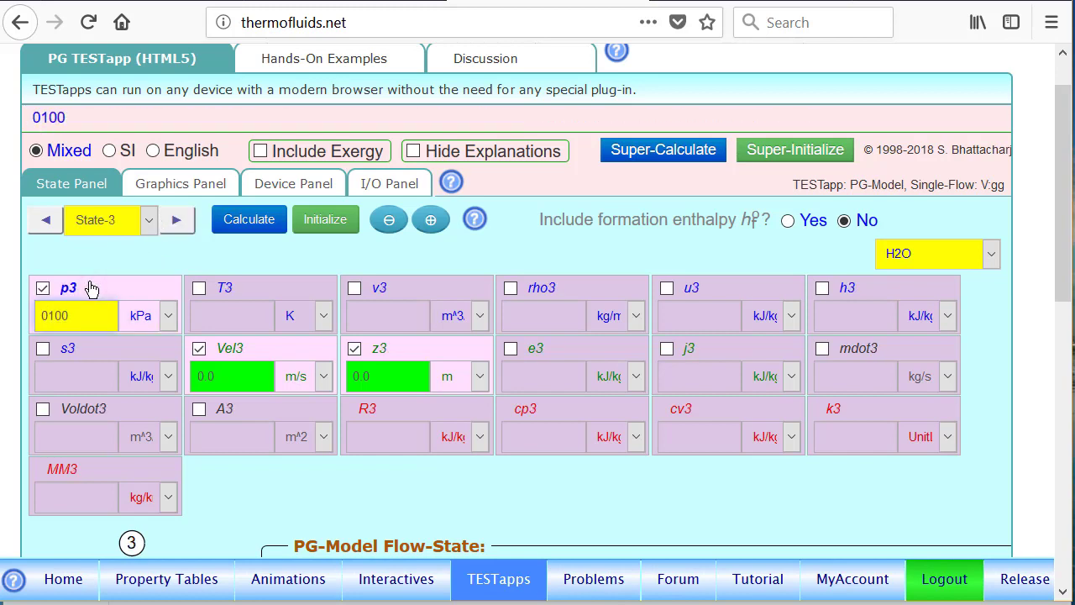
left_click(267, 287)
type("100")
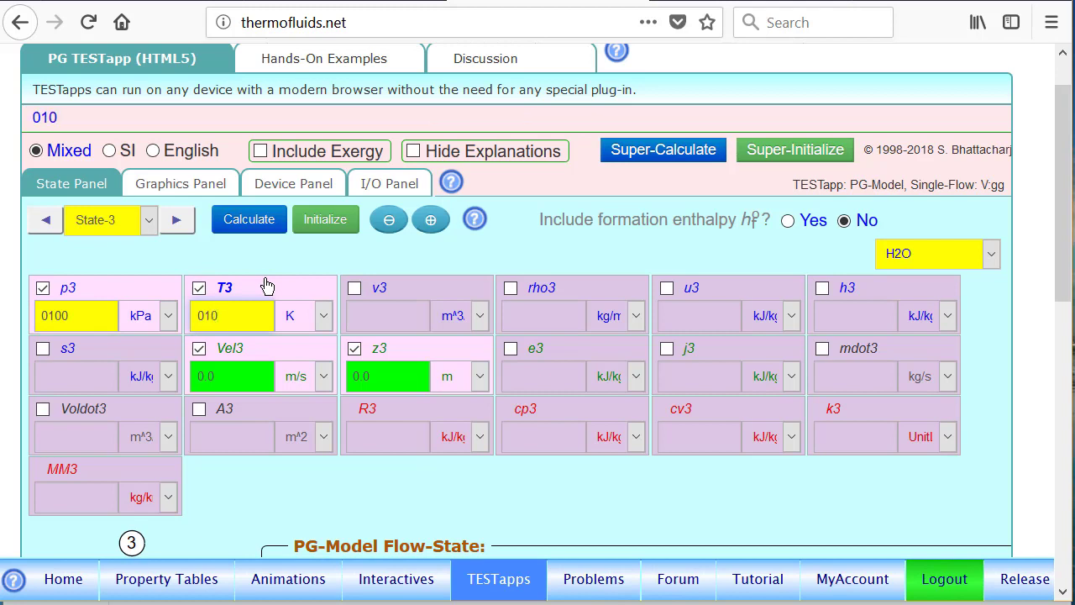
left_click(313, 315)
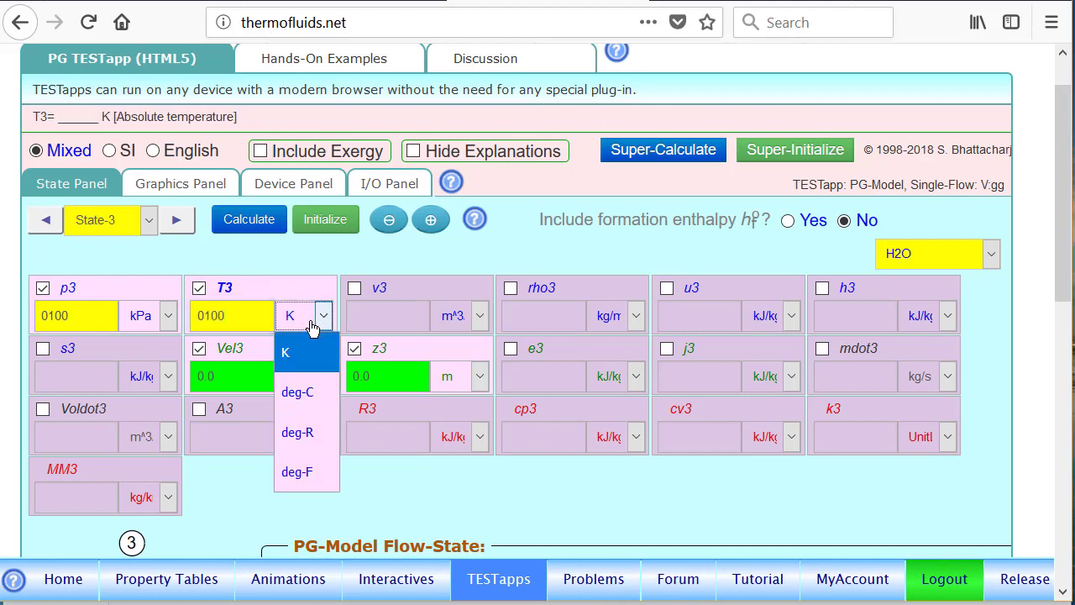
left_click(298, 386)
Set the mass flow rate of State-3 to 1 kg/s and calculate the state.
left_click(226, 436)
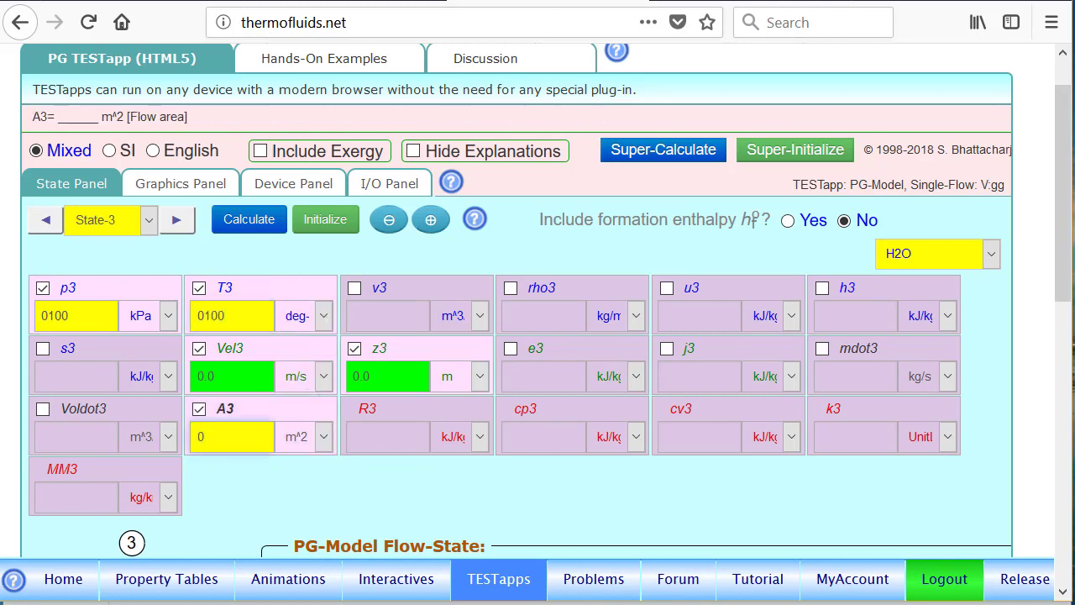
left_click(252, 412)
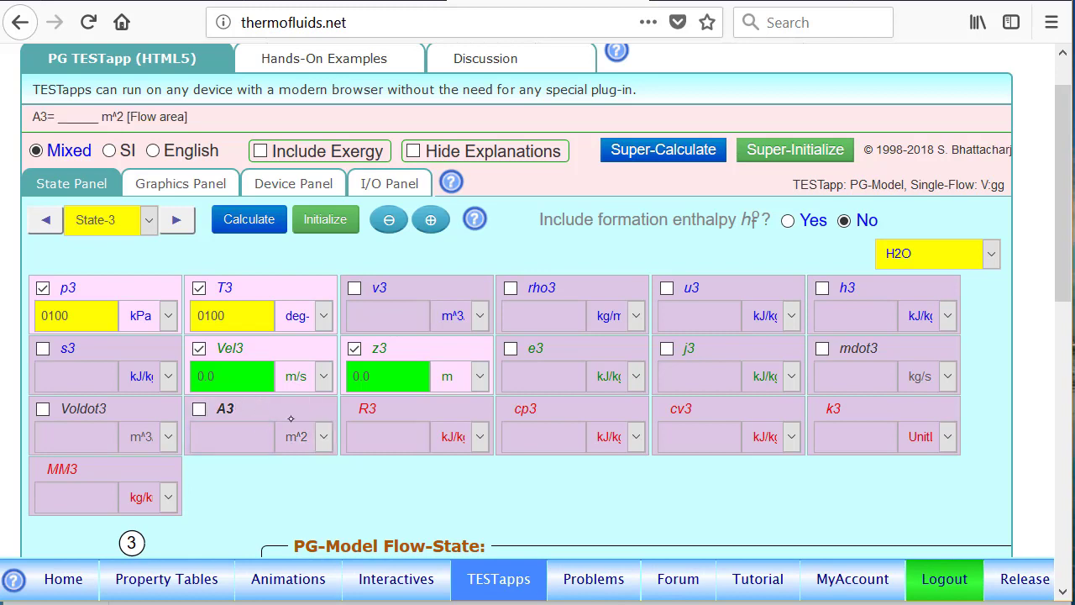
left_click(872, 355)
type("1")
key("Return")
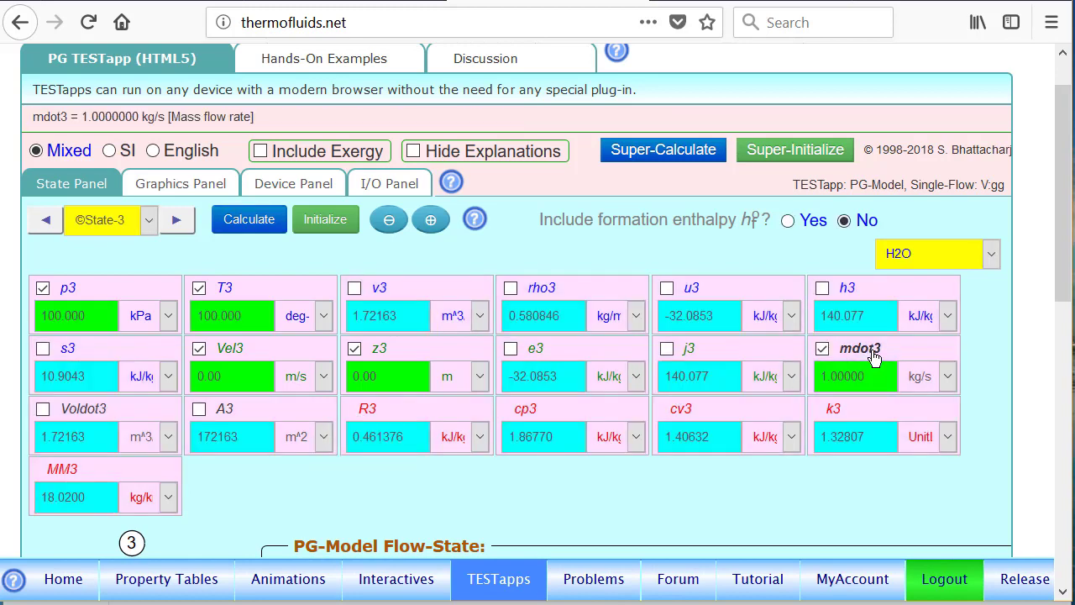
Calculate State-4 with a pressure of 100 kPa, a temperature of 200 deg-C and a mass flow rate of 1 kg/s.
left_click(175, 221)
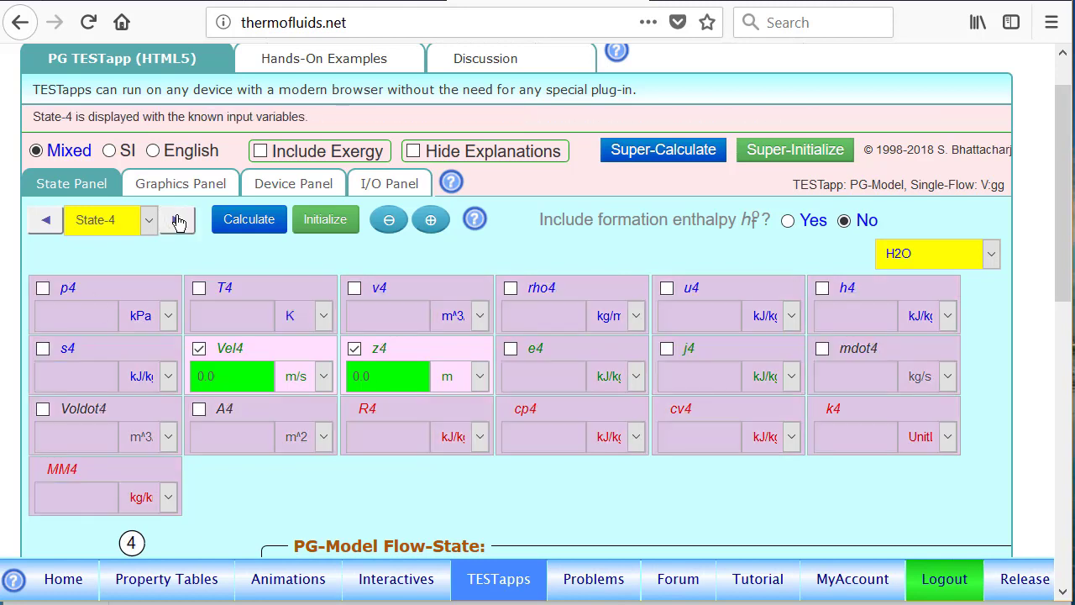
left_click(92, 296)
type("100")
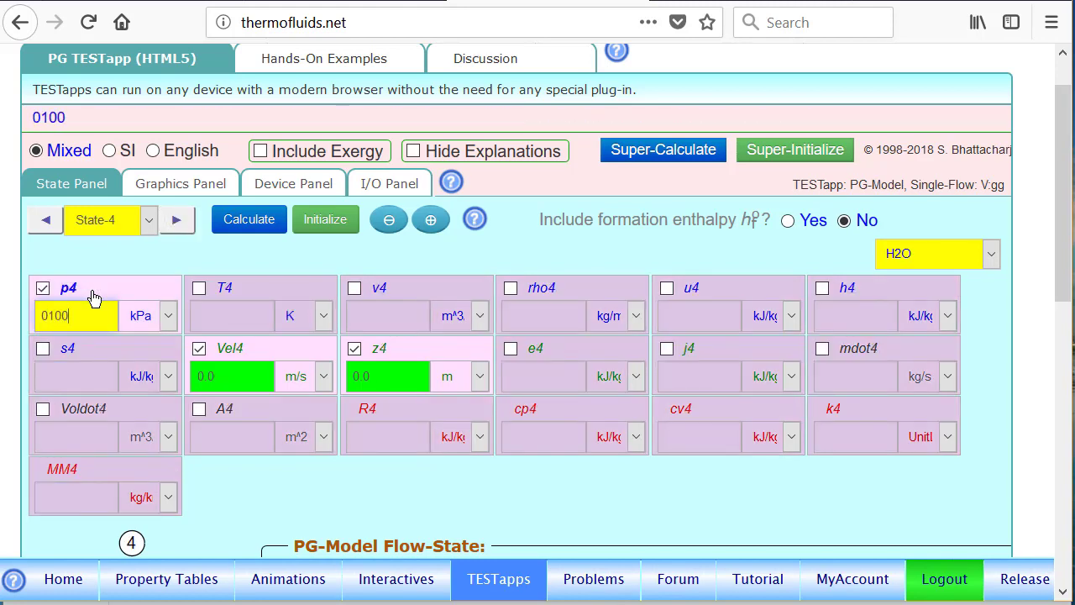
left_click(256, 288)
type("200")
left_click(311, 325)
left_click(300, 374)
left_click(876, 353)
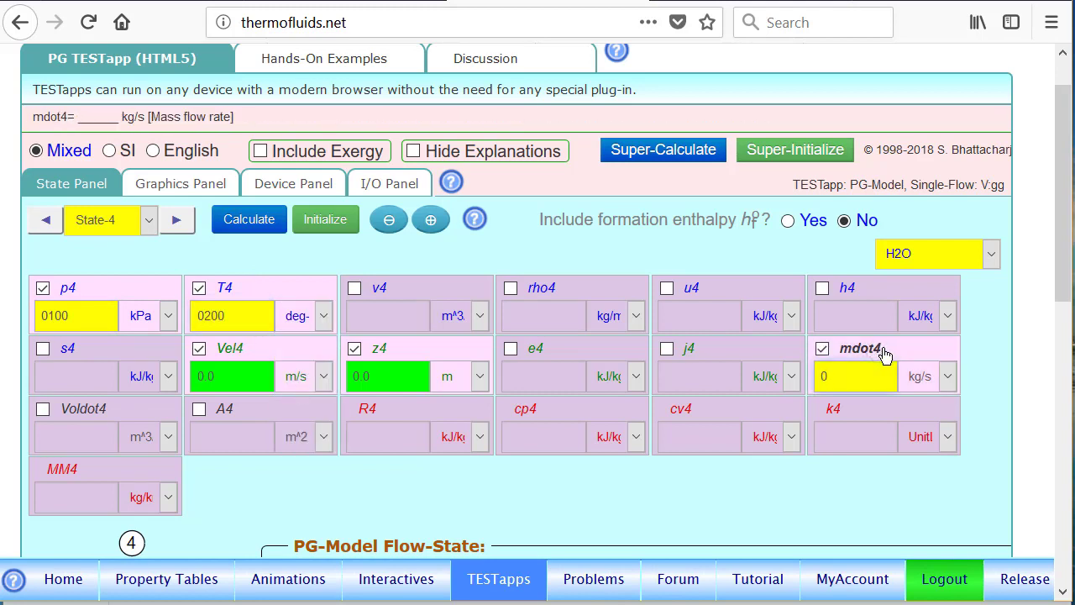
type("1")
key("Return")
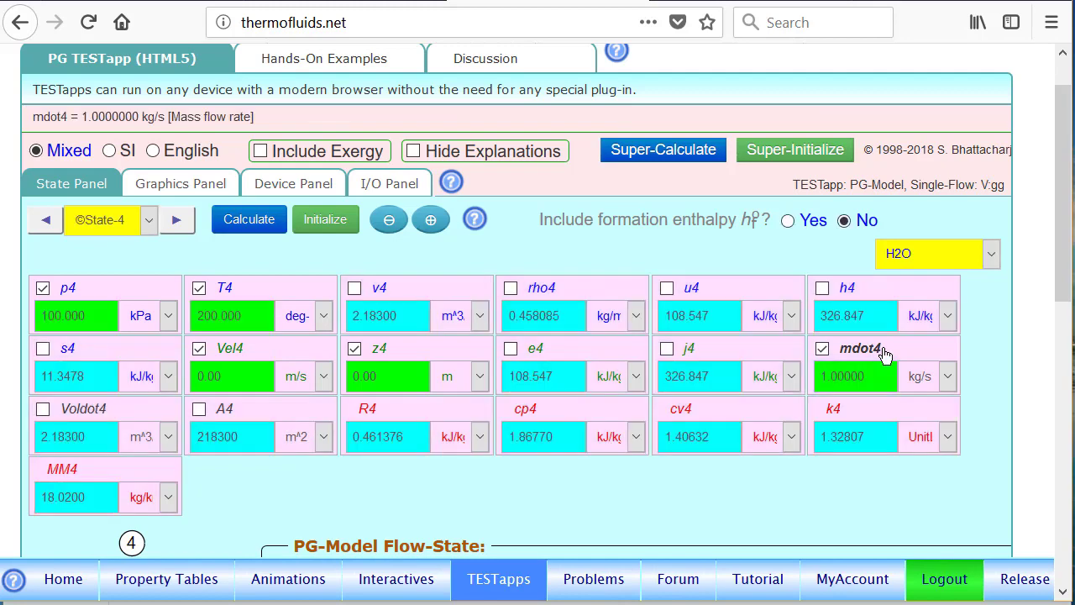
Analyze Device-1 with State-3 as inlet, State-4 as exit and Qdot1 of 0 kW, calculate it and examine WdotExt1.
left_click(290, 184)
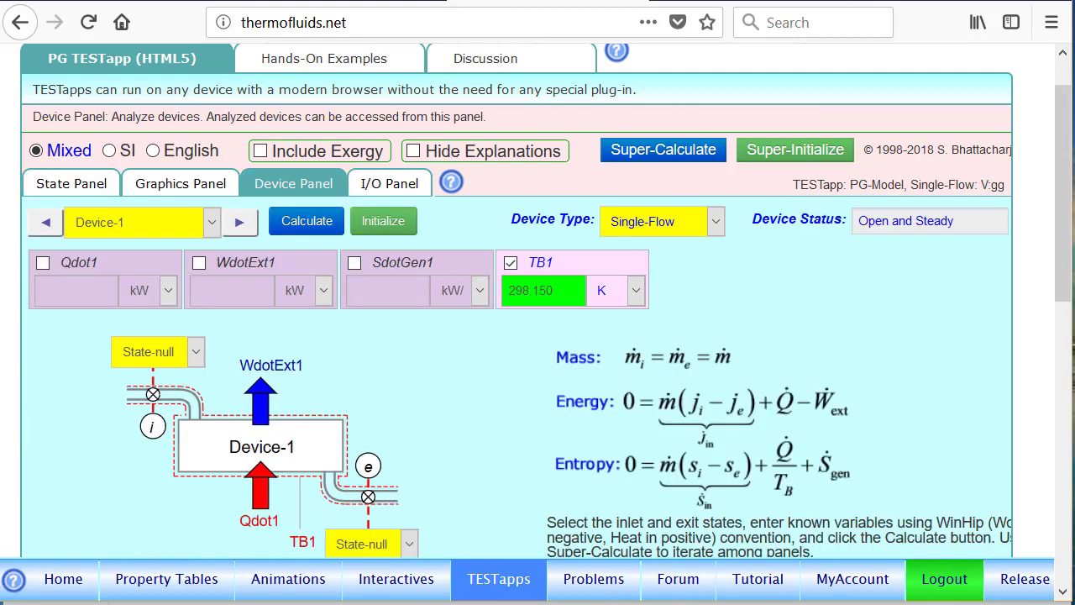
left_click(195, 352)
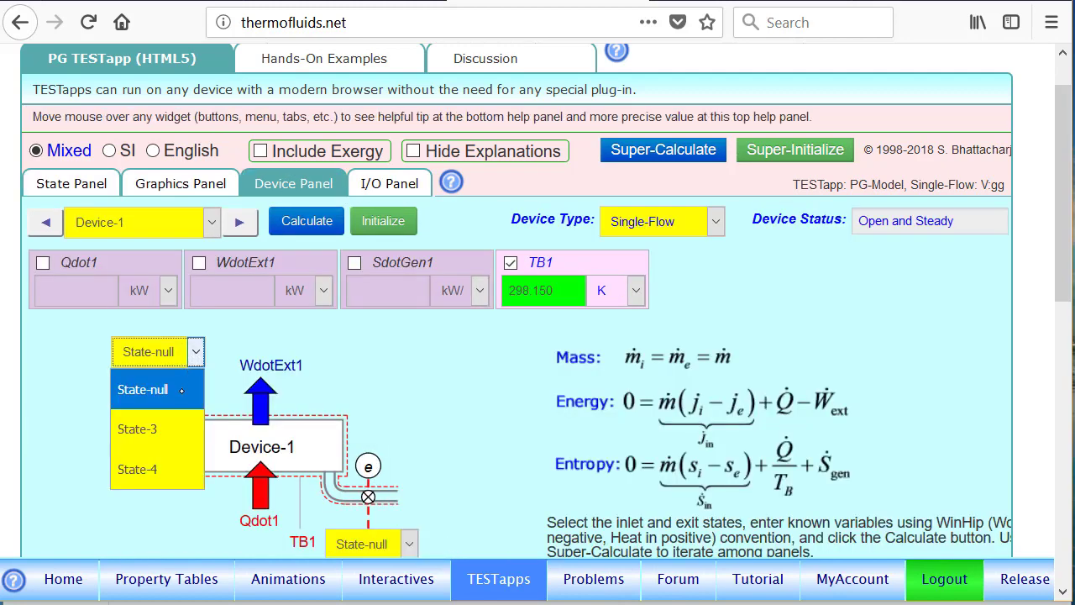
left_click(156, 426)
left_click(393, 545)
left_click(375, 509)
left_click(96, 265)
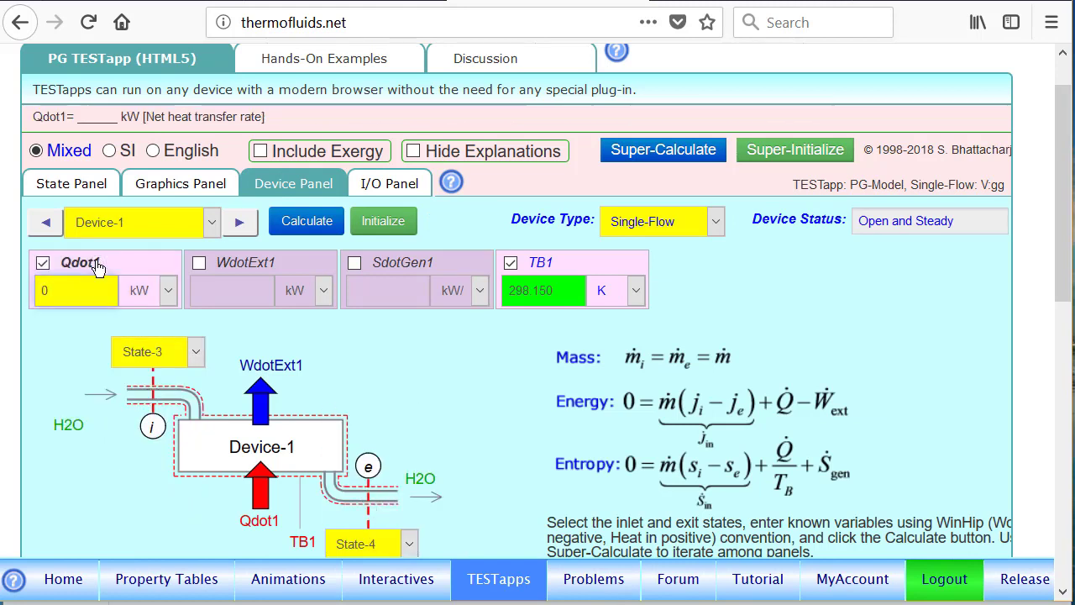
left_click(306, 230)
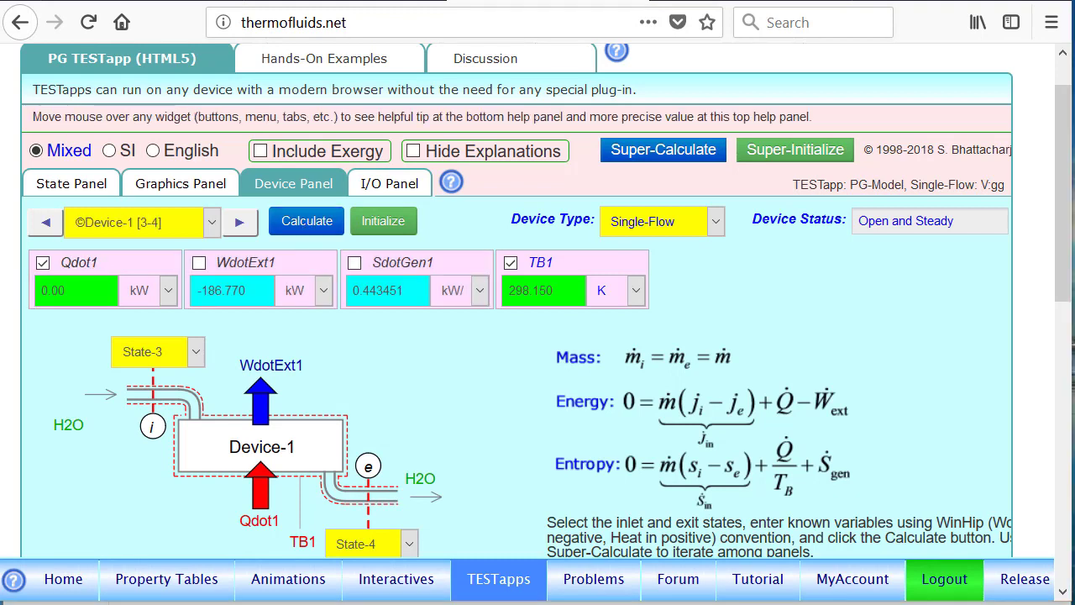
mouse_move(267, 252)
left_mouse_down()
mouse_move(189, 326)
mouse_move(229, 239)
left_mouse_up()
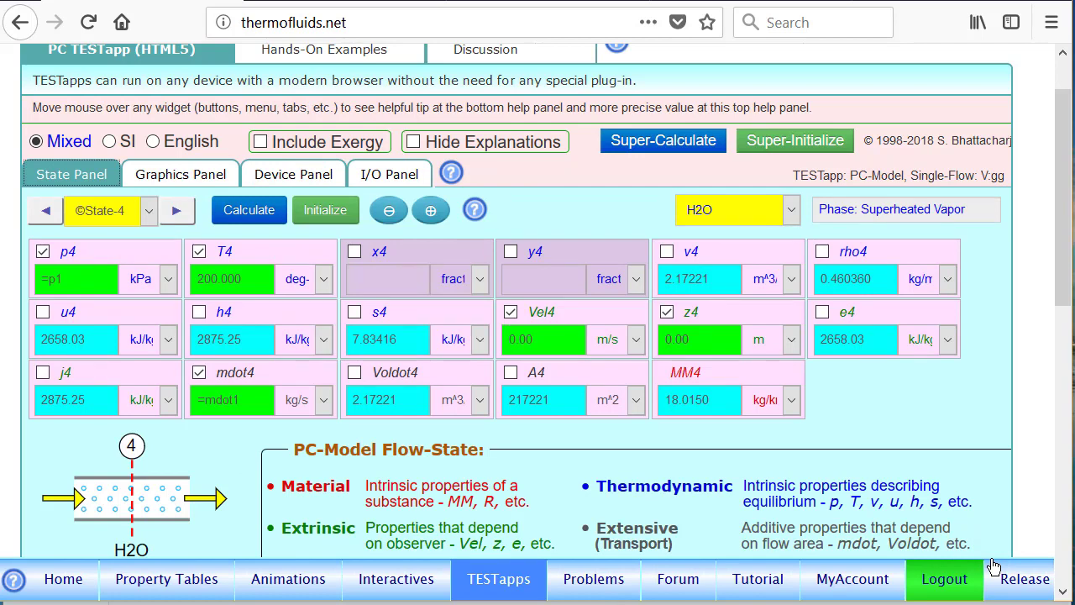
Go back from State-4 to State-1 in the PC-model solution and examine the calculated state properties.
left_click(46, 211)
left_click(46, 212)
left_click(46, 212)
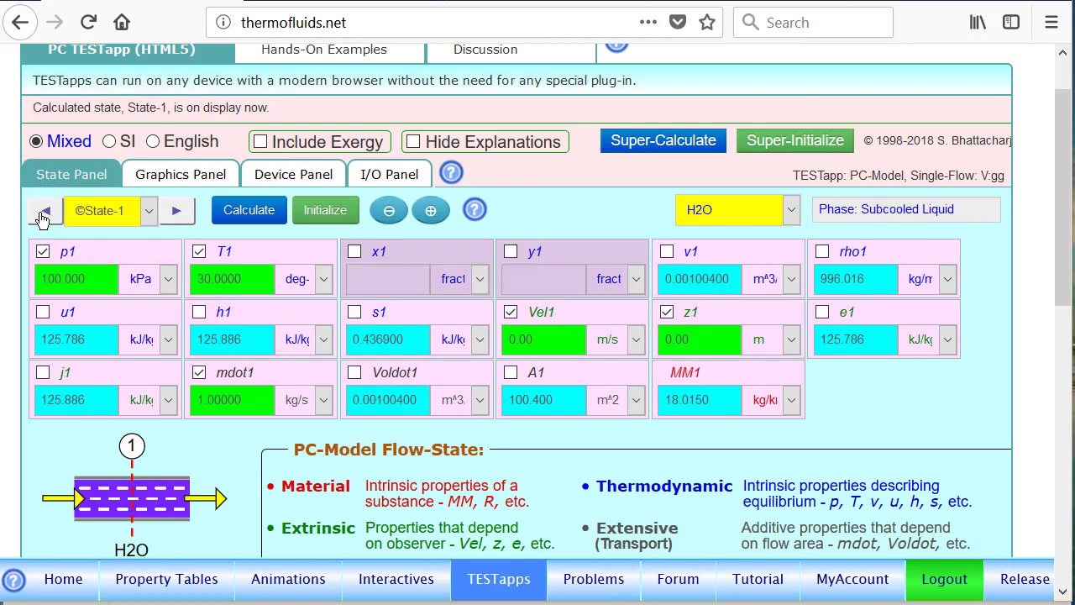